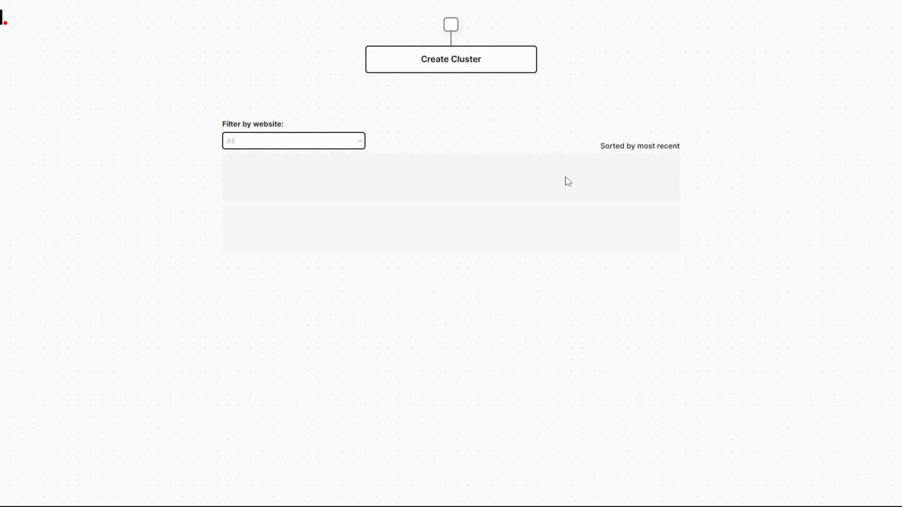
# Start a new cluster with the target topic 'sustainable clothing'.
pyautogui.click(499, 65)
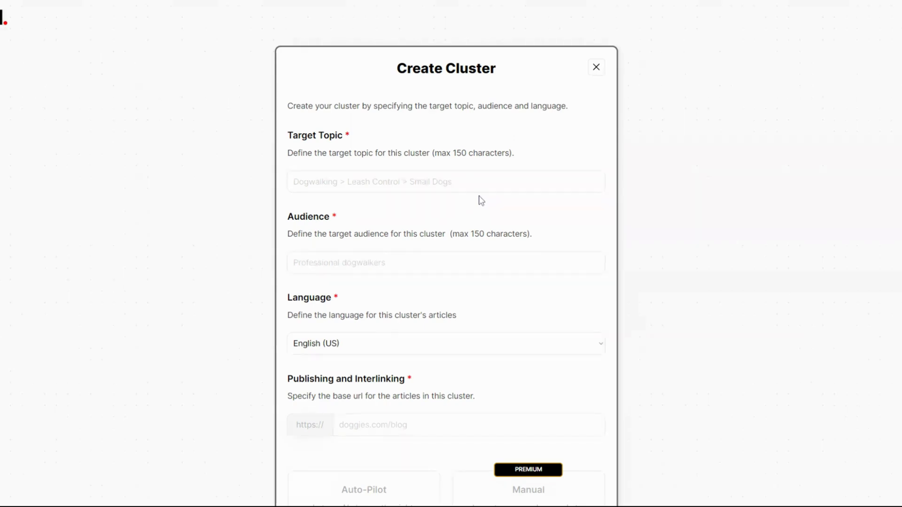
pyautogui.scroll(-3, 480, 201)
pyautogui.scroll(1, 444, 190)
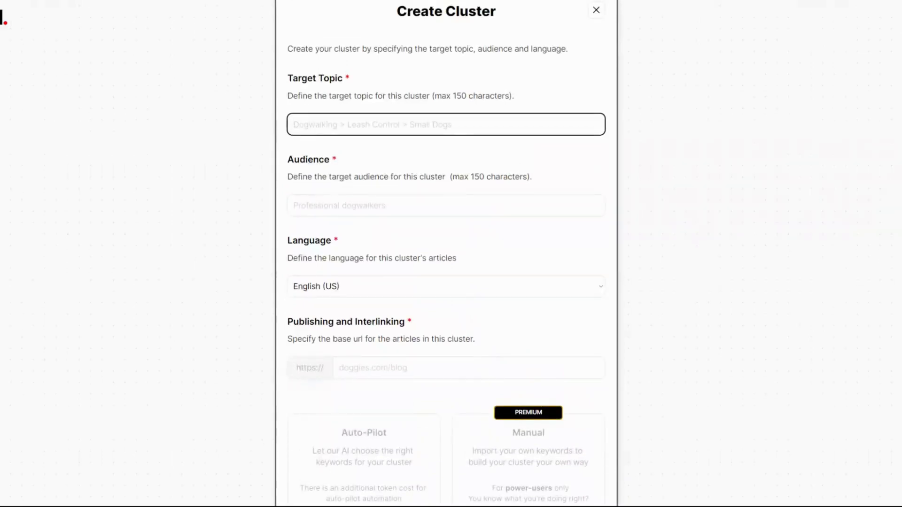
pyautogui.write('sustai')
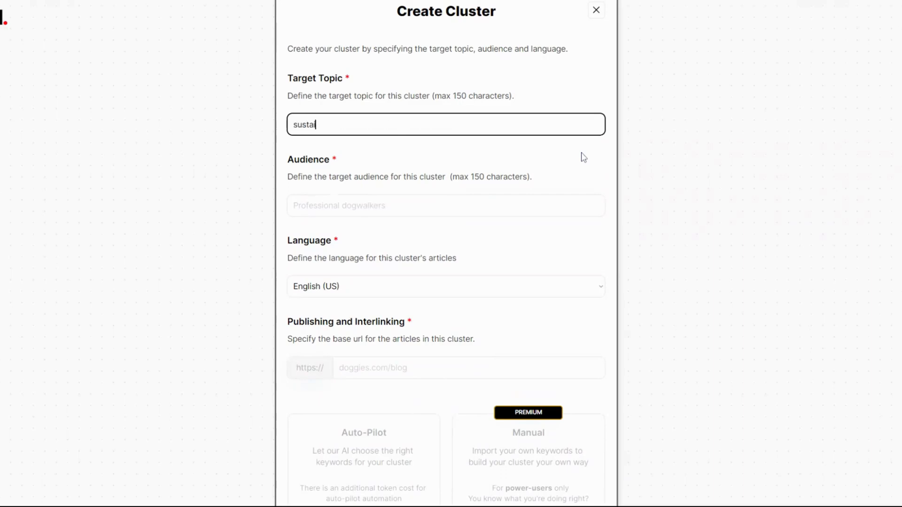
pyautogui.write('nable clothing')
# Set the cluster audience to 'environmentally conscious people', fixing the typo.
pyautogui.click(534, 205)
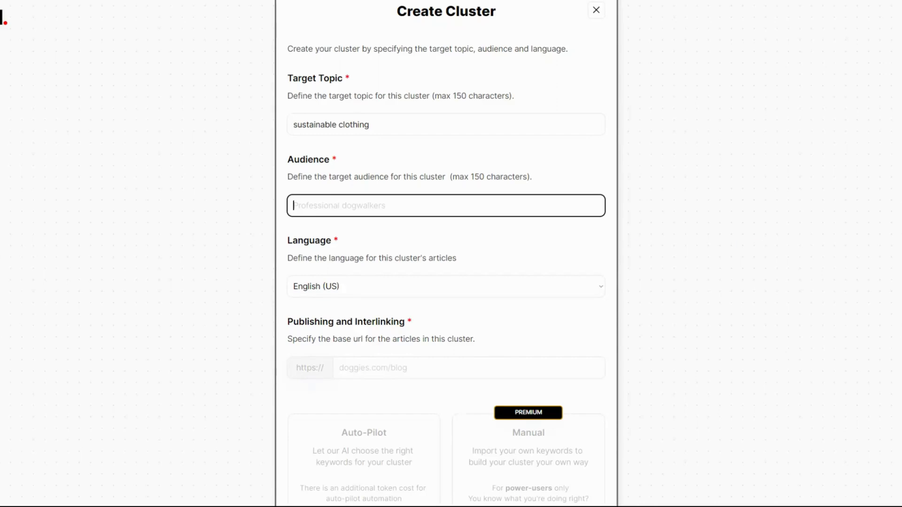
pyautogui.write('environmental')
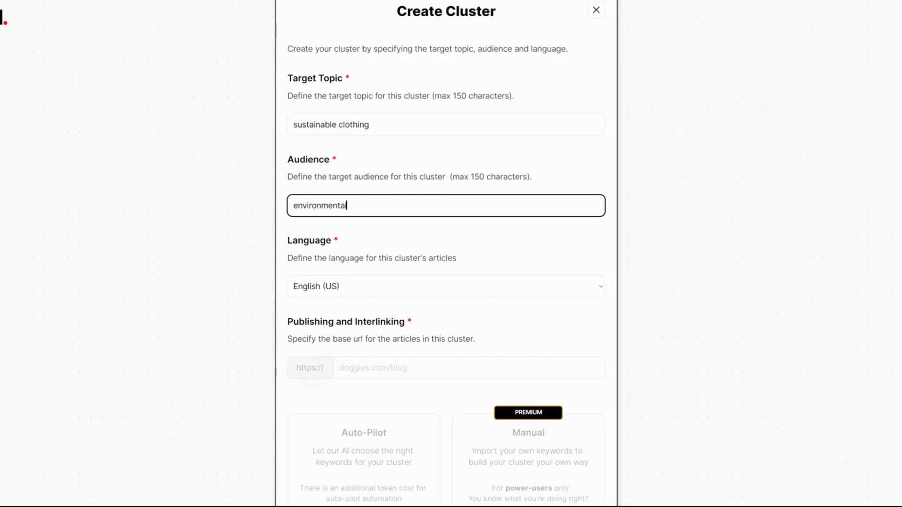
pyautogui.write('y')
pyautogui.press('BackSpace')
pyautogui.write('ly con')
pyautogui.write('ccious people')
pyautogui.scroll(-1, 625, 310)
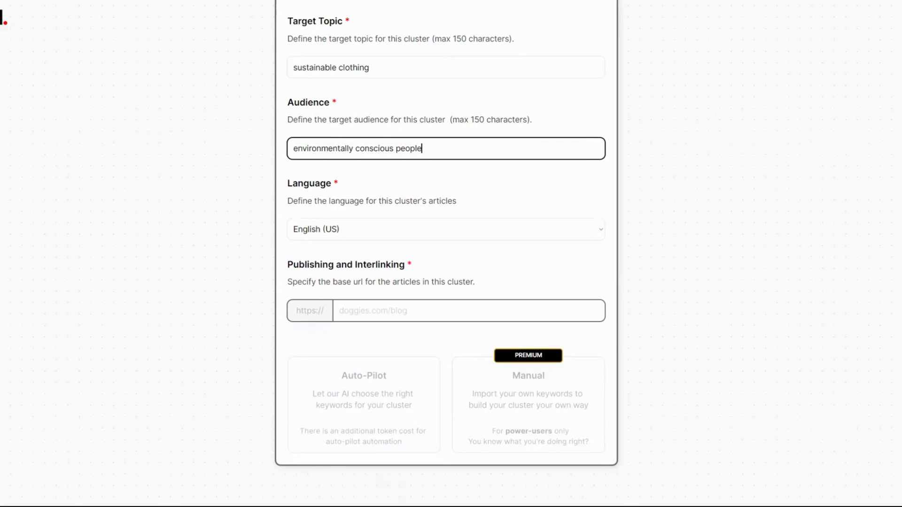
pyautogui.click(371, 310)
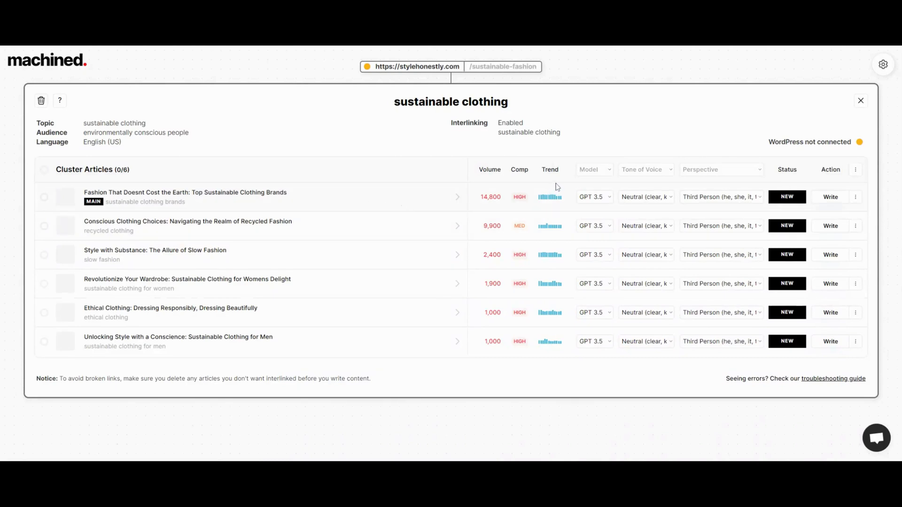
# Give the main article a Friendly tone and a second-person perspective.
pyautogui.click(669, 200)
pyautogui.press('f')
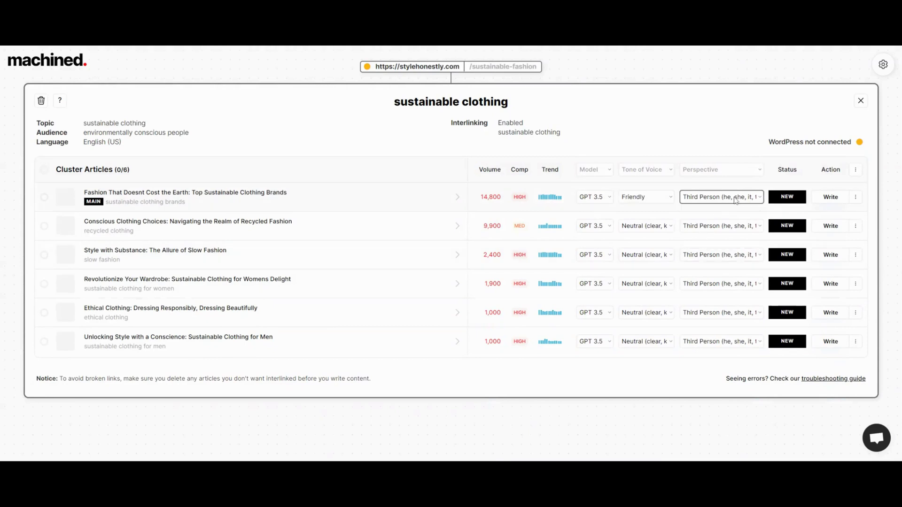
pyautogui.click(734, 199)
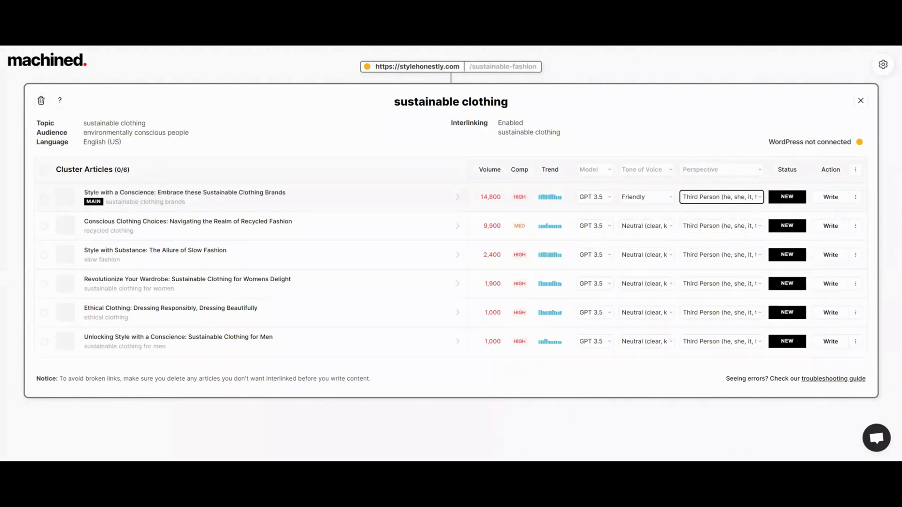
pyautogui.click(690, 212)
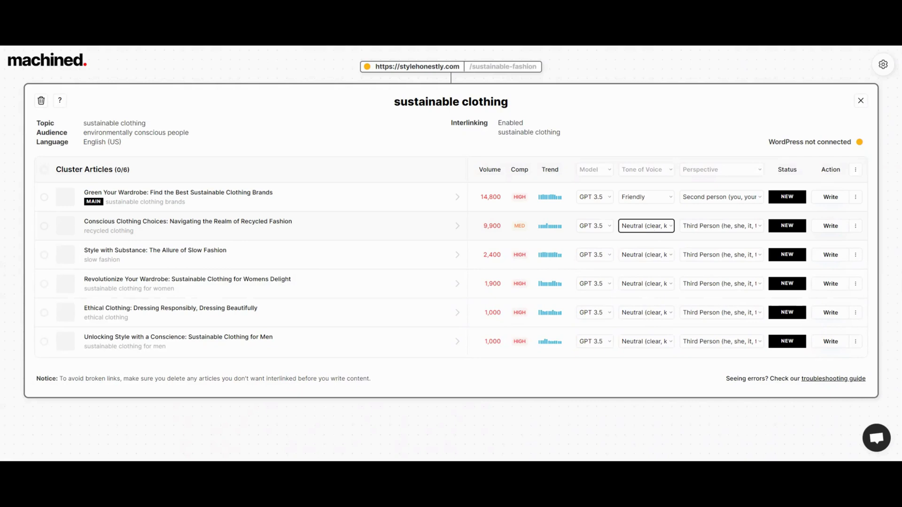
# Set the recycled clothing article to Casual tone and second person, and slow fashion to second person.
pyautogui.click(641, 254)
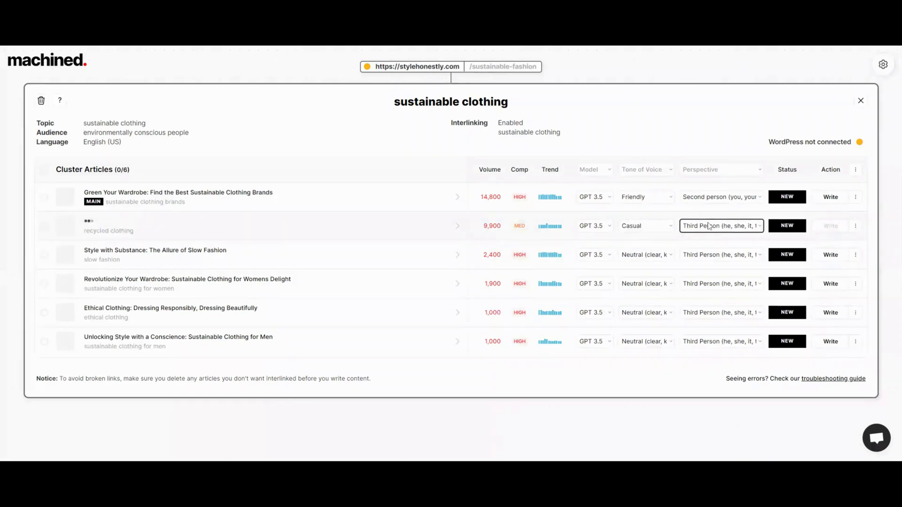
pyautogui.click(712, 254)
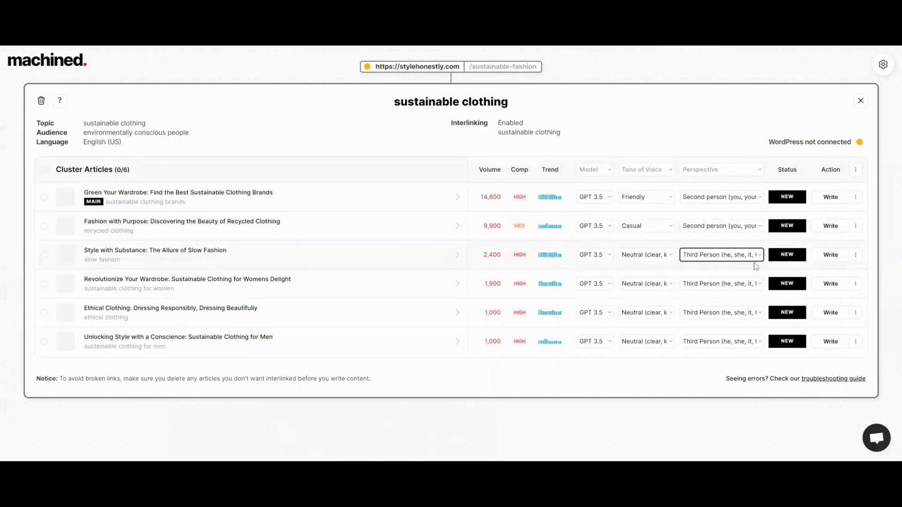
pyautogui.click(756, 266)
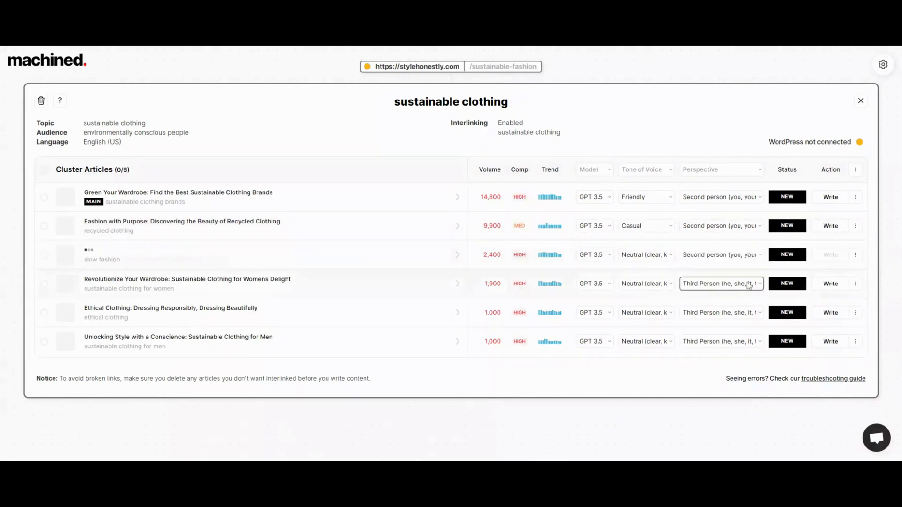
# Switch all articles to second person, then give slow fashion Humorous and women's clothing Professional tones.
pyautogui.click(742, 174)
pyautogui.click(739, 202)
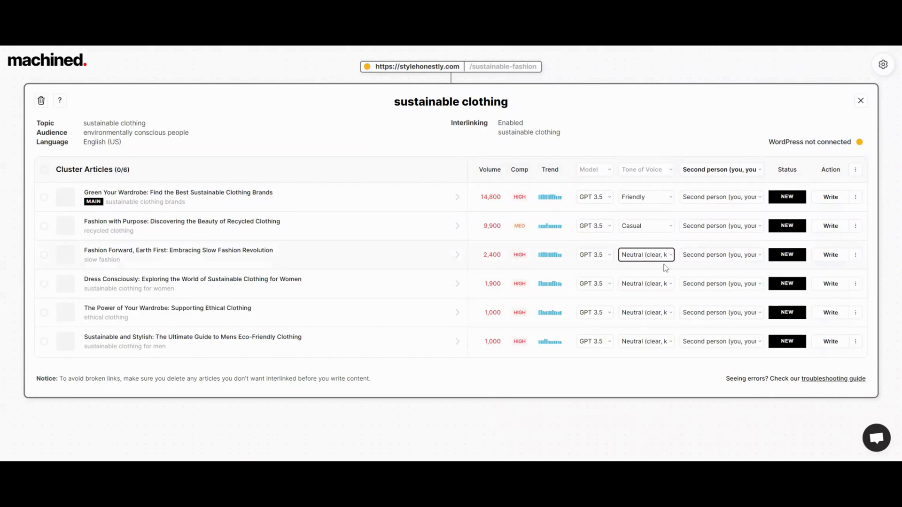
pyautogui.click(658, 320)
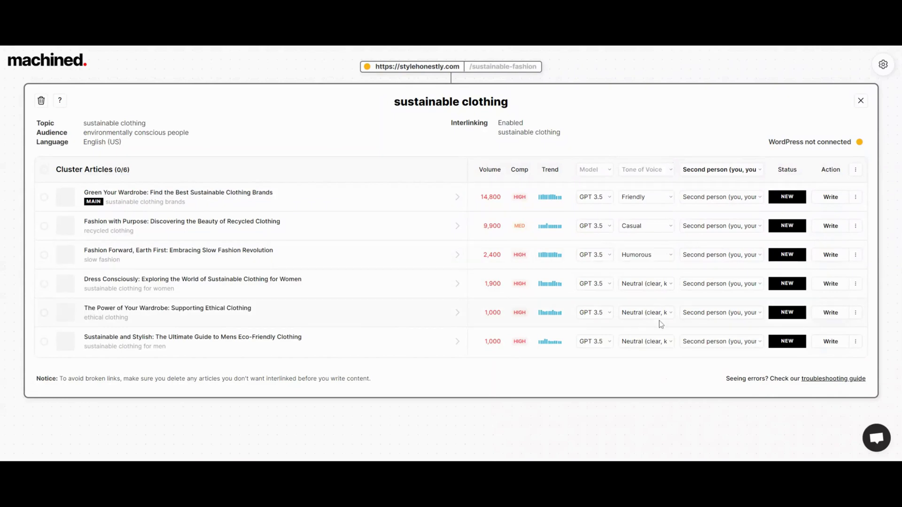
pyautogui.click(665, 285)
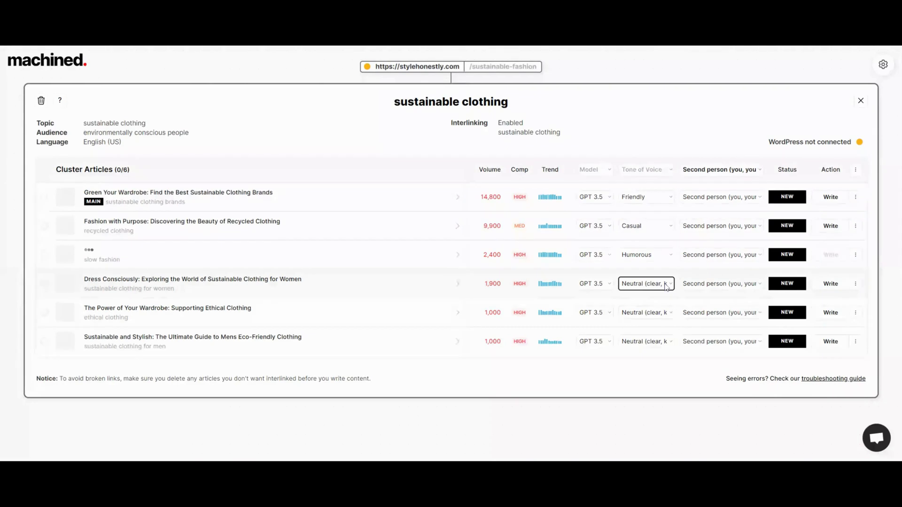
pyautogui.click(655, 310)
pyautogui.click(655, 311)
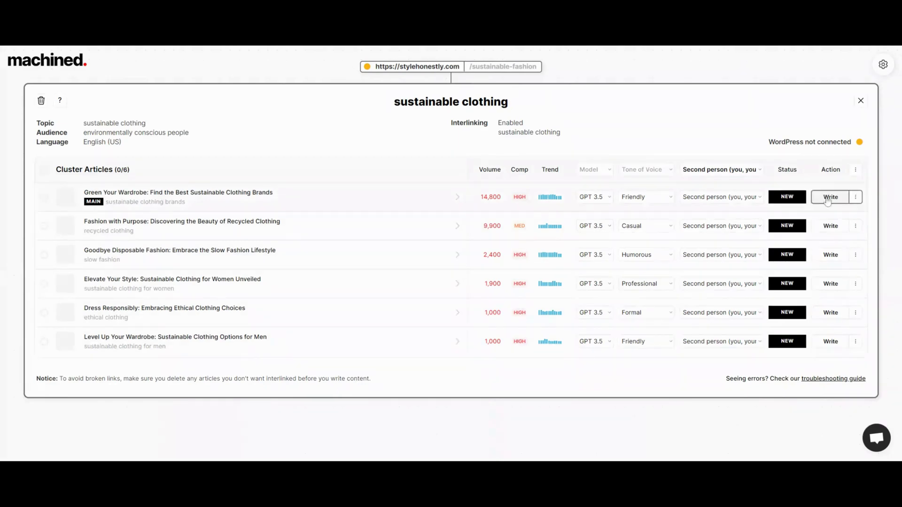
# Start writing all six articles: brands, recycled, slow fashion, women's, ethical and men's clothing.
pyautogui.click(827, 199)
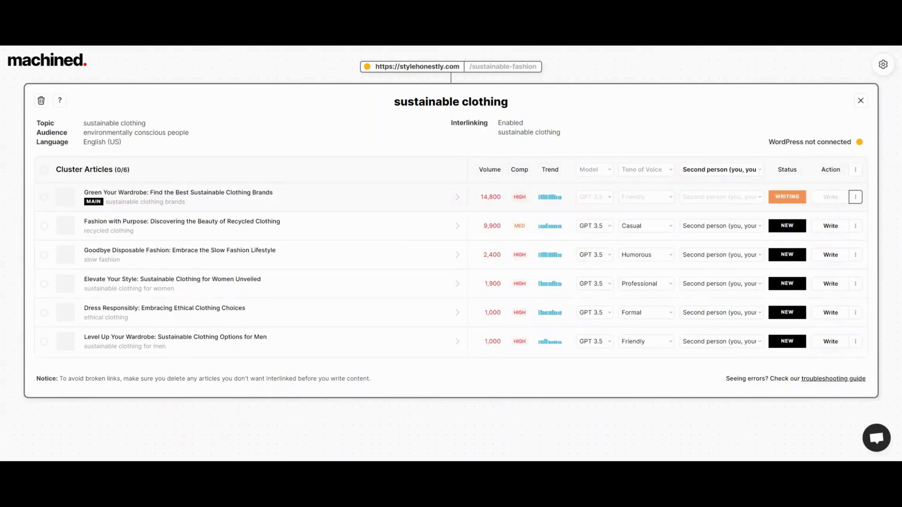
pyautogui.click(831, 227)
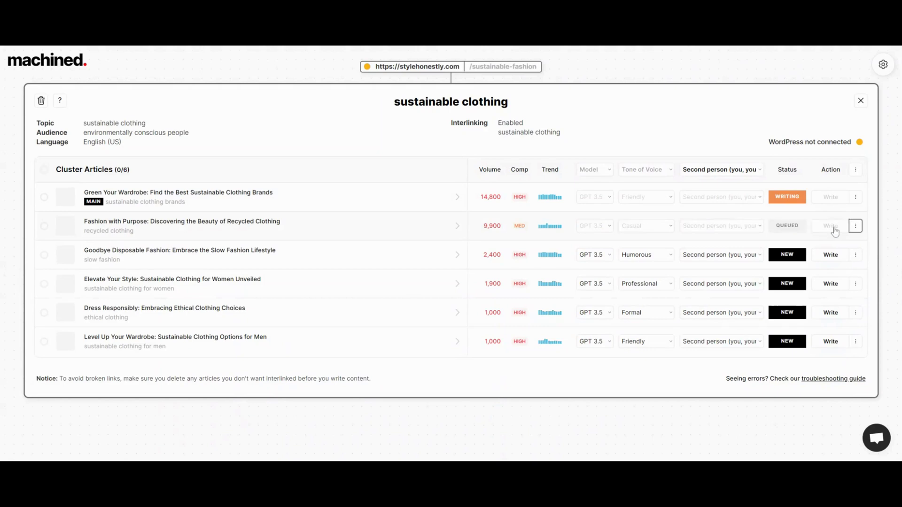
pyautogui.click(830, 259)
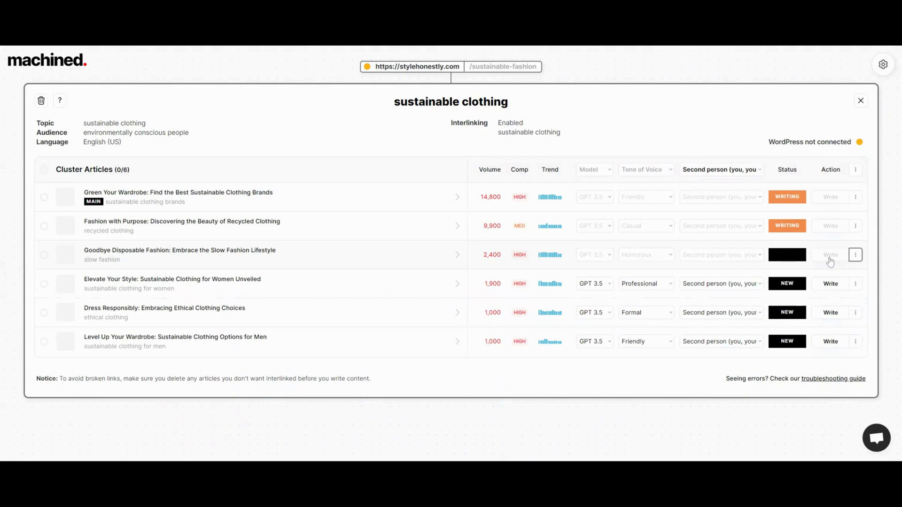
pyautogui.click(829, 285)
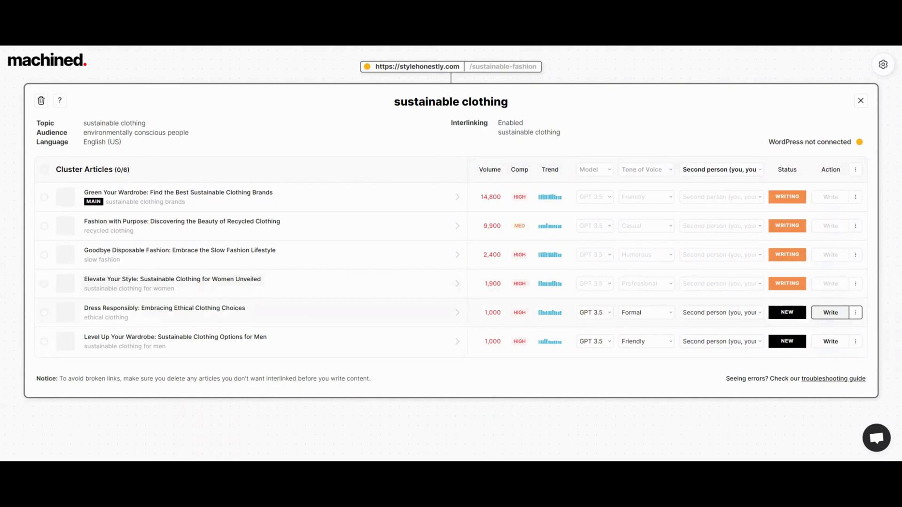
pyautogui.click(830, 312)
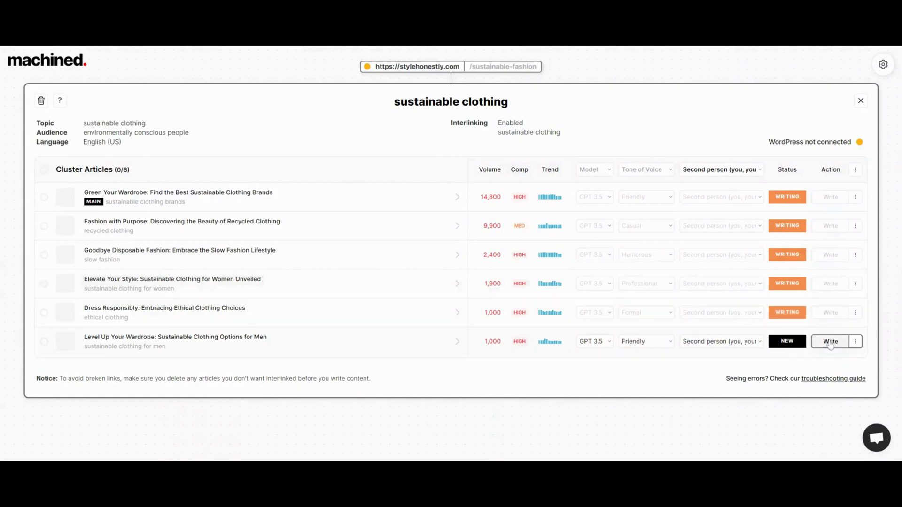
pyautogui.click(830, 342)
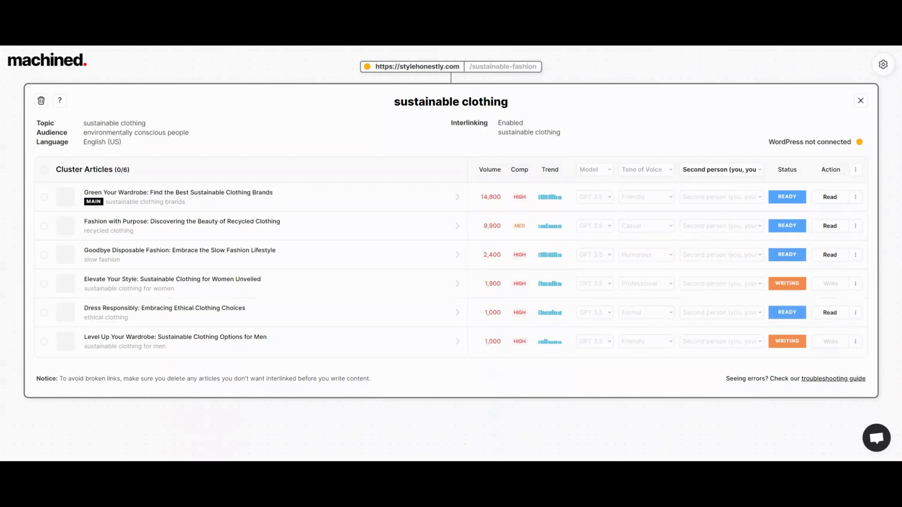
# Open the finished 2,185-word sustainable clothing brands article for reading.
pyautogui.click(833, 196)
pyautogui.click(834, 198)
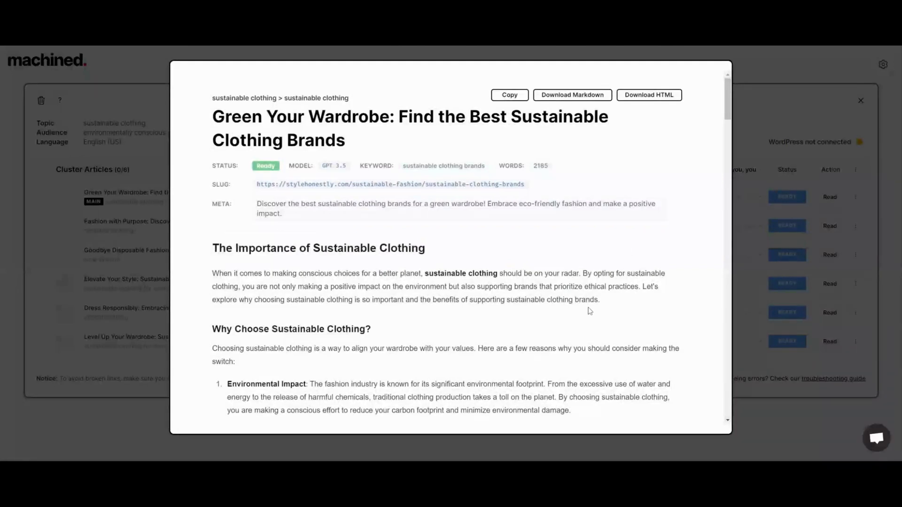
pyautogui.scroll(-1, 585, 310)
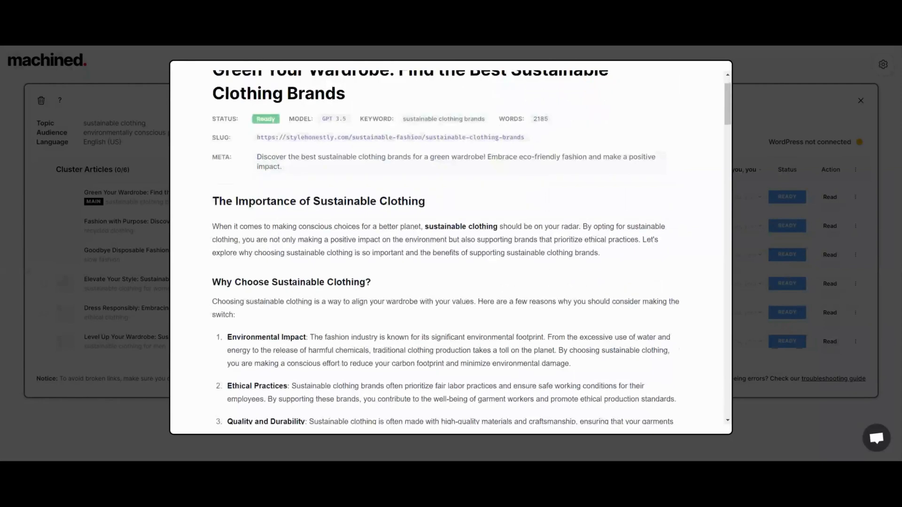
pyautogui.moveTo(255, 160); pyautogui.dragTo(306, 202)
pyautogui.click(338, 223)
pyautogui.scroll(-1, 503, 281)
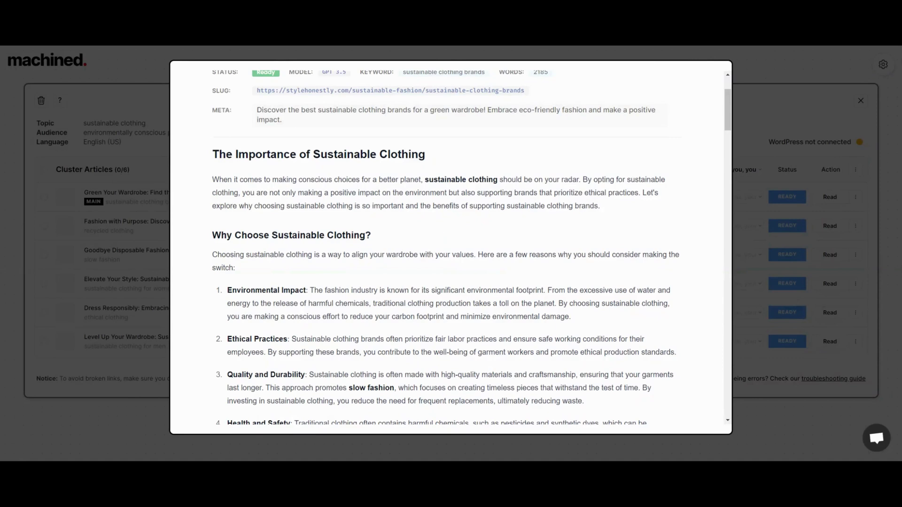
pyautogui.scroll(-2, 428, 191)
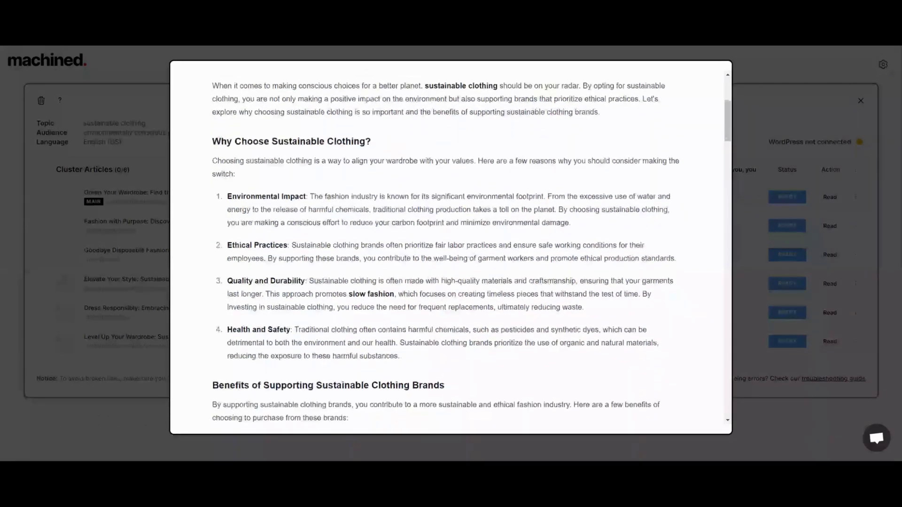
pyautogui.scroll(-1, 471, 249)
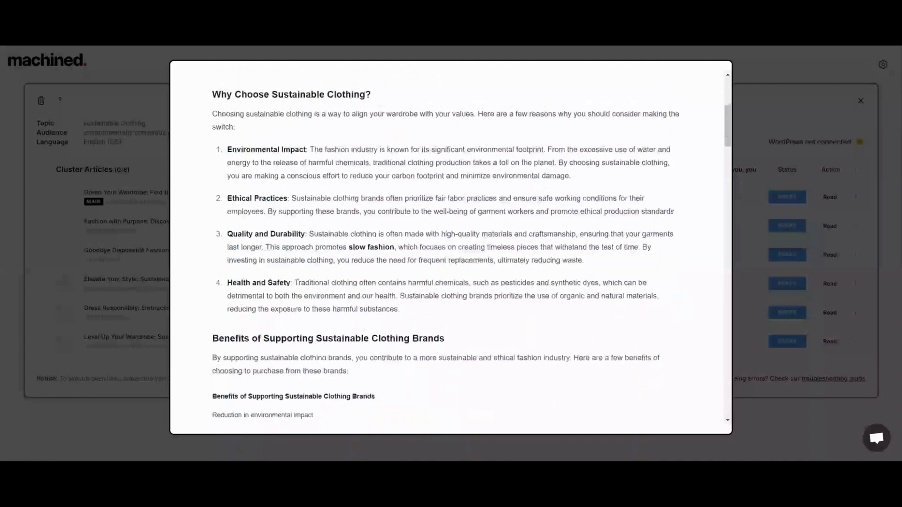
pyautogui.scroll(-1, 471, 253)
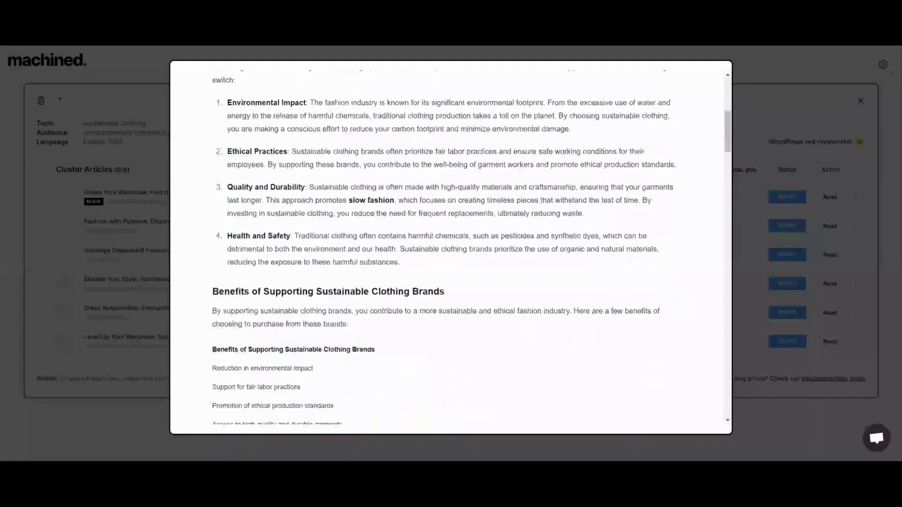
pyautogui.scroll(-2, 430, 250)
pyautogui.scroll(-1, 430, 250)
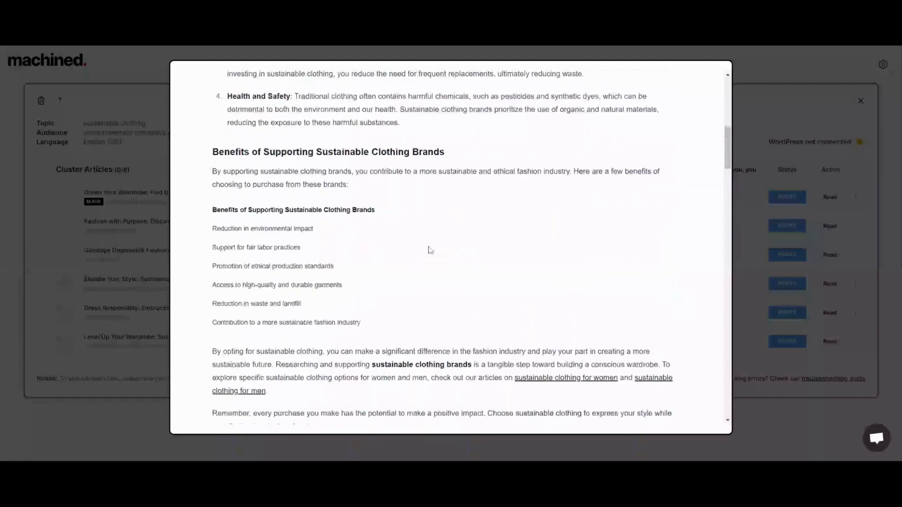
pyautogui.scroll(-1, 430, 250)
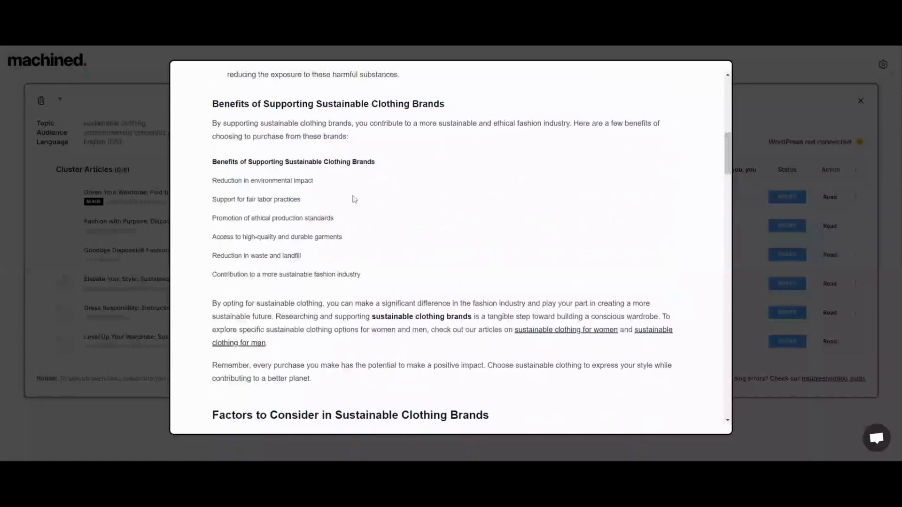
pyautogui.scroll(-1, 452, 238)
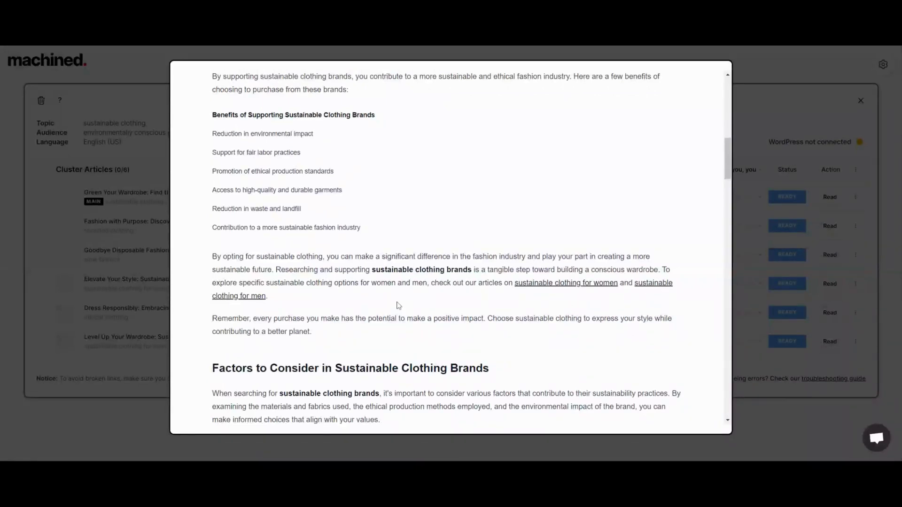
pyautogui.scroll(-2, 398, 305)
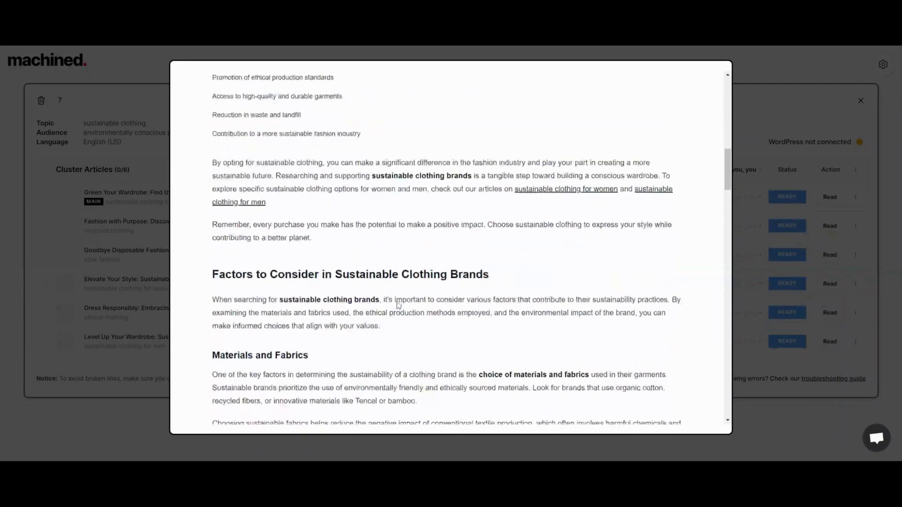
pyautogui.scroll(-1, 398, 305)
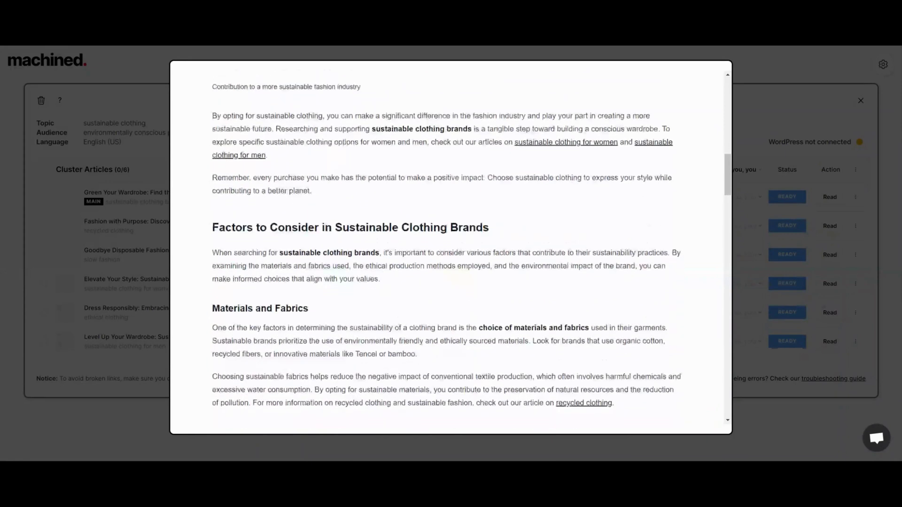
pyautogui.scroll(-1, 397, 304)
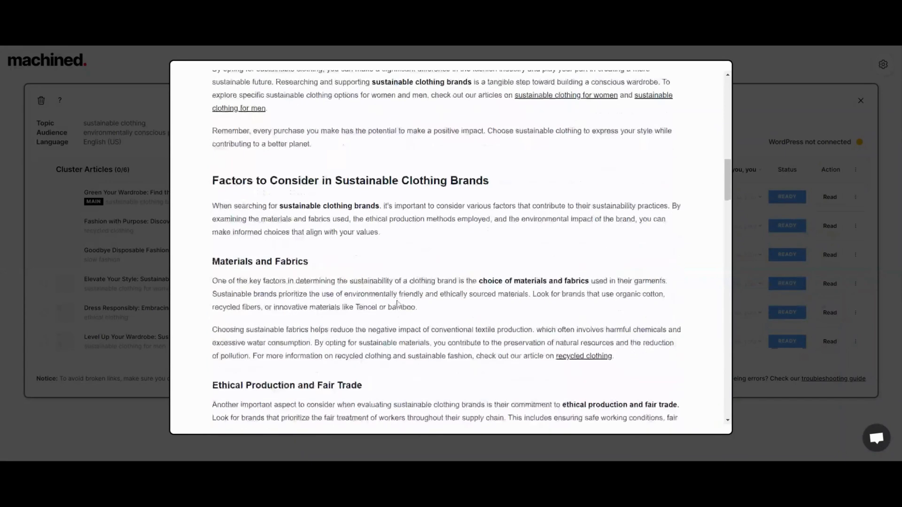
pyautogui.scroll(-1, 397, 304)
pyautogui.scroll(-1, 397, 304)
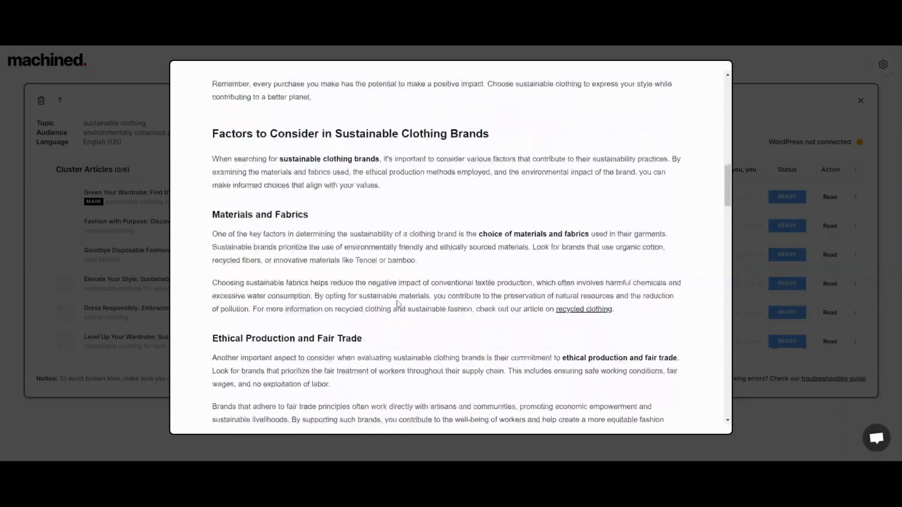
pyautogui.scroll(-1, 397, 304)
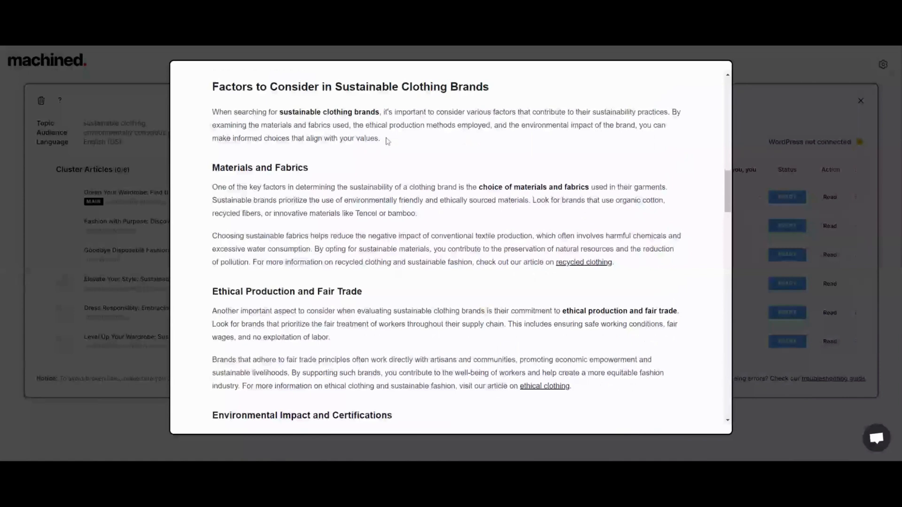
pyautogui.scroll(-1, 378, 258)
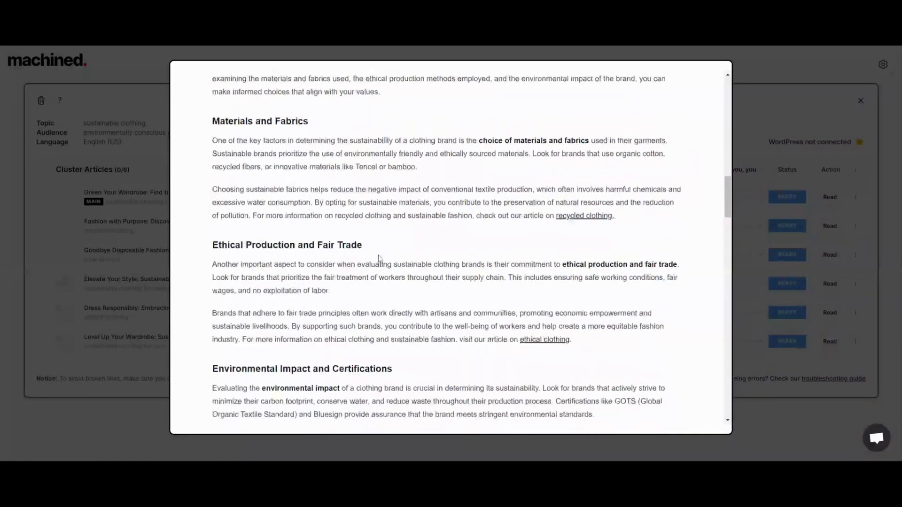
pyautogui.scroll(-2, 380, 259)
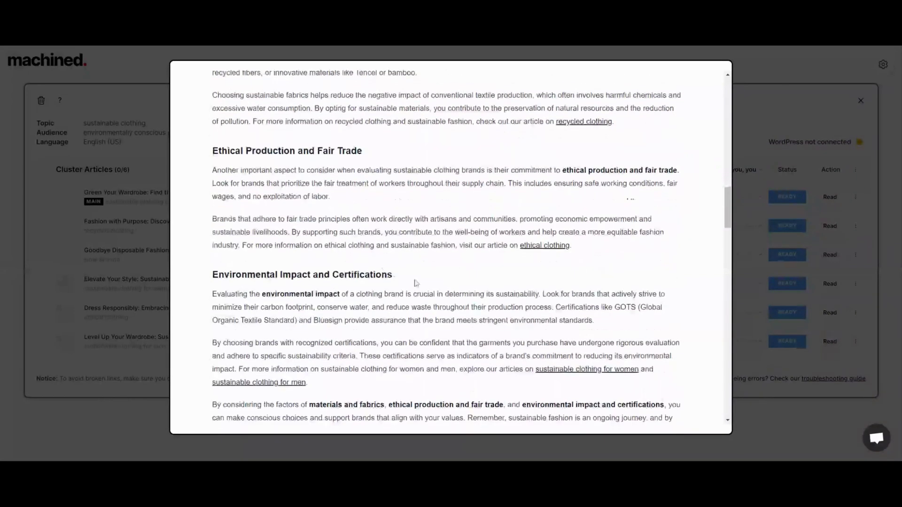
pyautogui.scroll(-2, 415, 283)
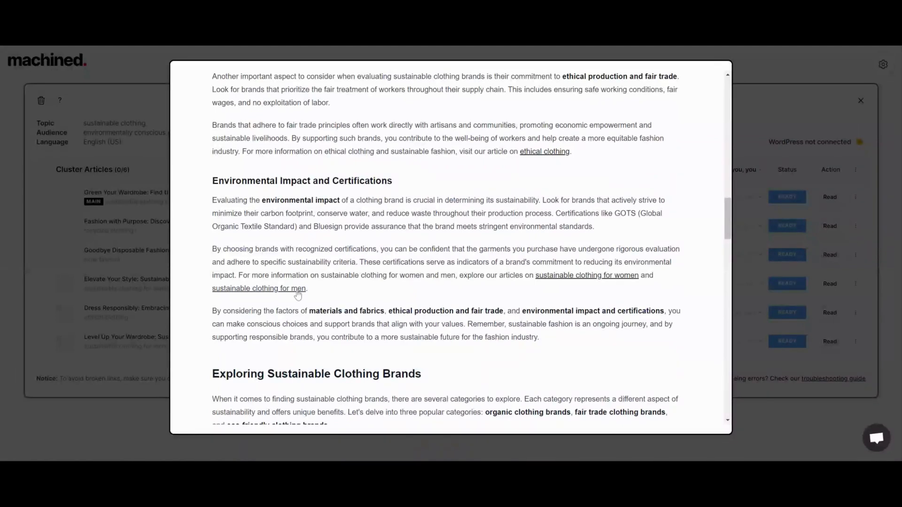
pyautogui.scroll(6, 507, 324)
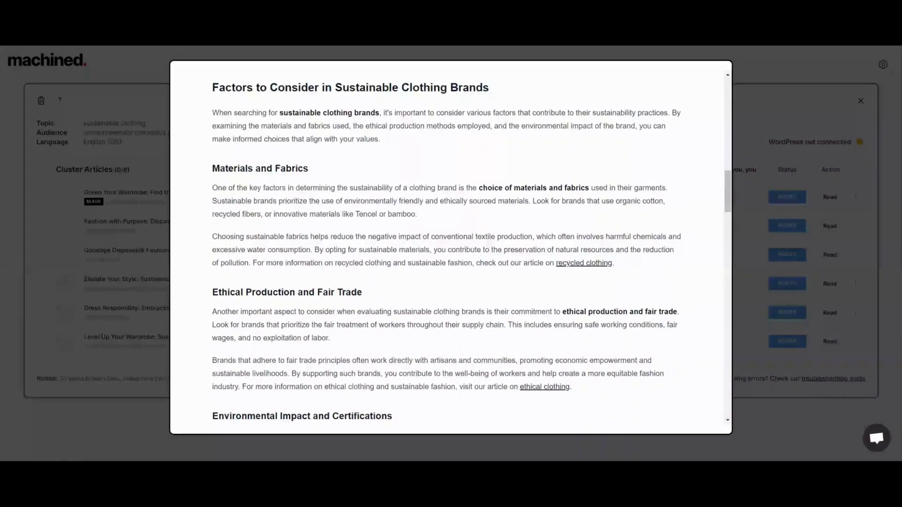
pyautogui.scroll(2, 495, 322)
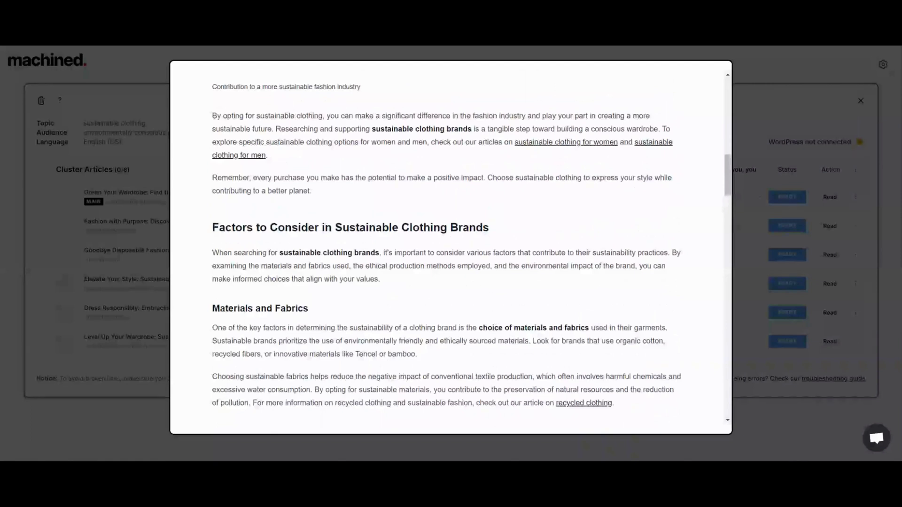
pyautogui.scroll(-6, 457, 294)
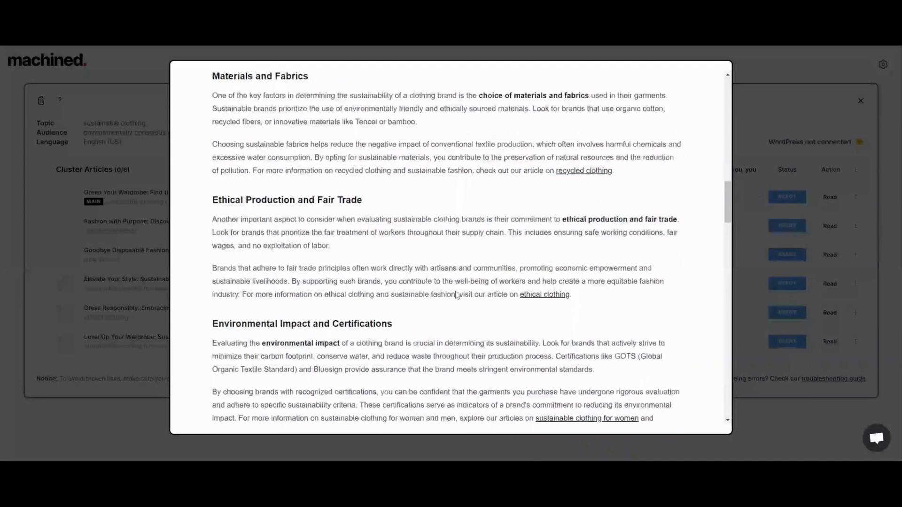
pyautogui.scroll(-4, 457, 294)
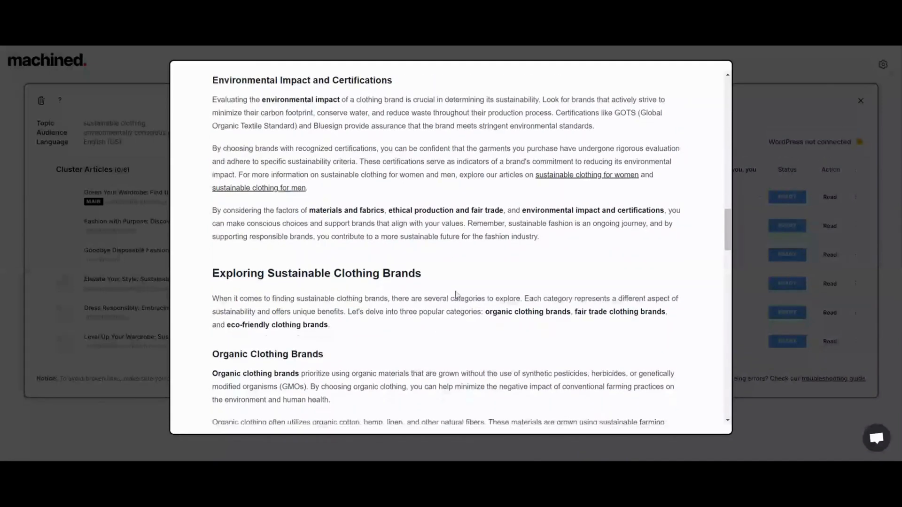
pyautogui.scroll(-2, 456, 294)
pyautogui.scroll(-1, 456, 295)
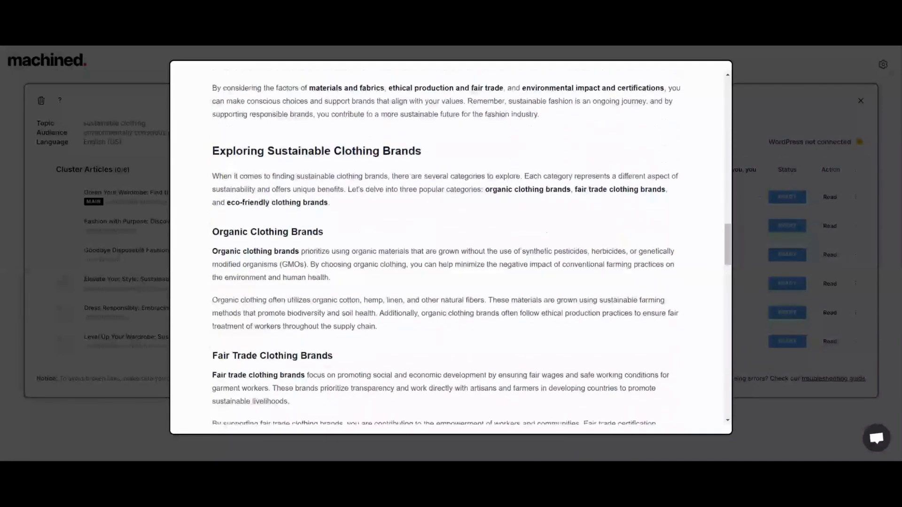
pyautogui.scroll(-1, 456, 294)
pyautogui.scroll(1, 456, 294)
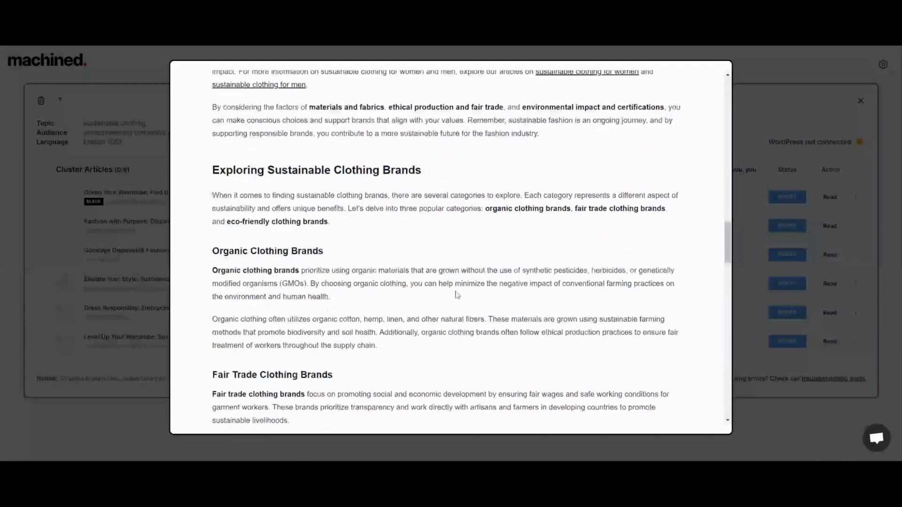
pyautogui.scroll(-2, 456, 295)
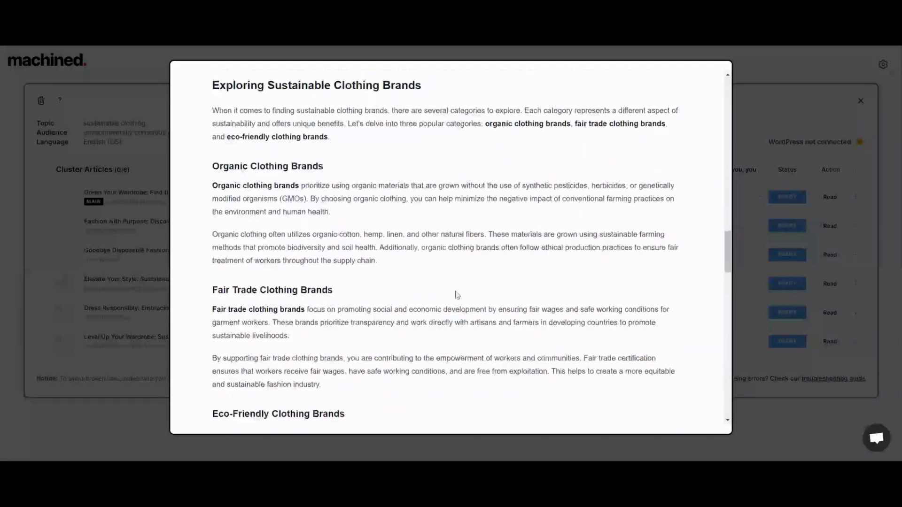
pyautogui.scroll(-1, 456, 295)
pyautogui.scroll(-2, 456, 294)
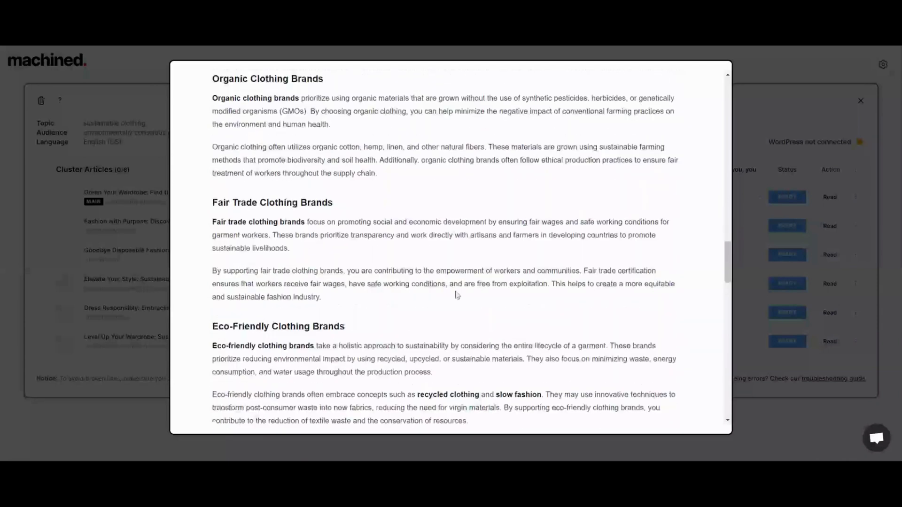
pyautogui.scroll(-2, 456, 295)
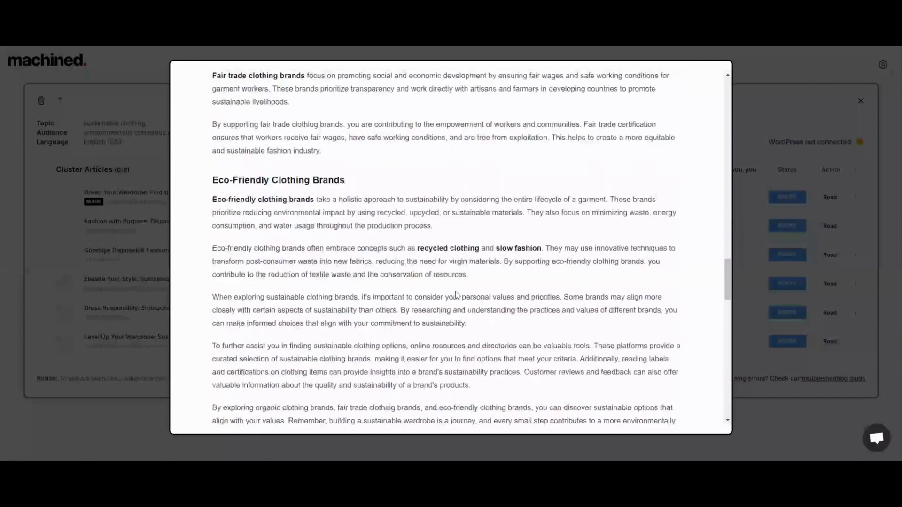
pyautogui.scroll(-2, 456, 294)
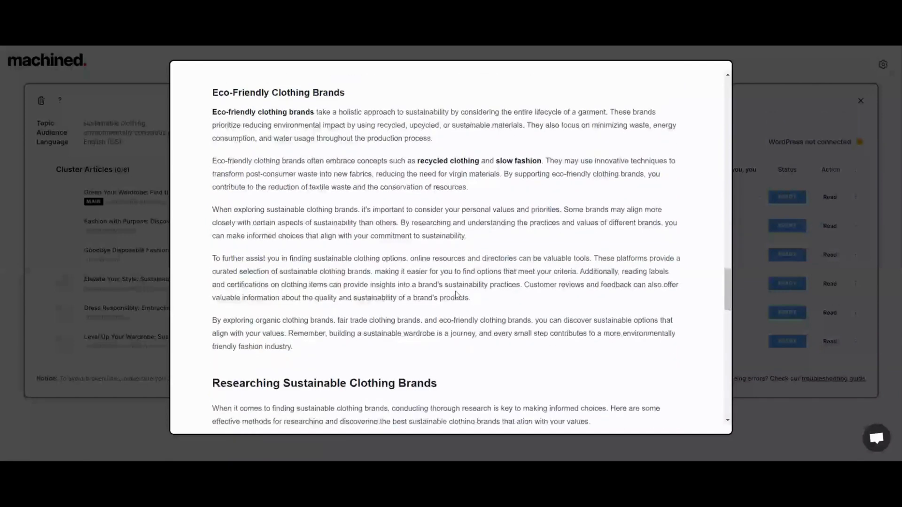
pyautogui.scroll(-1, 456, 295)
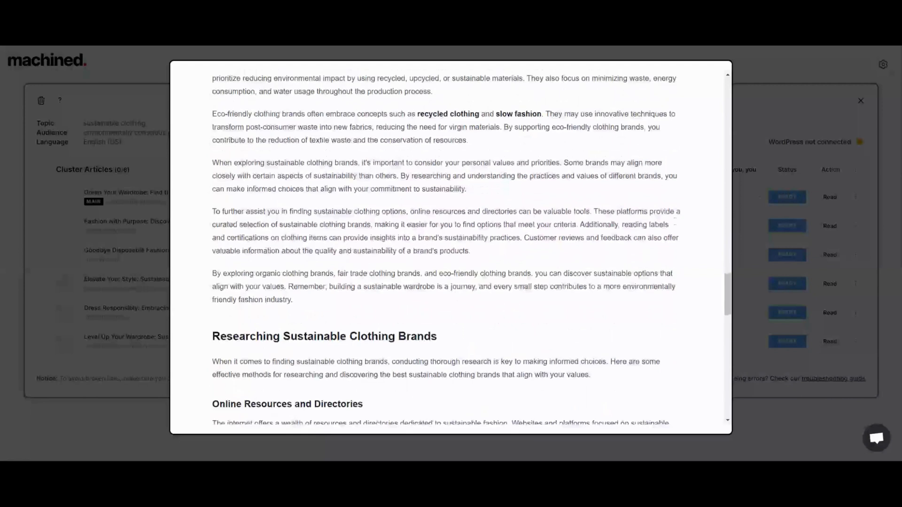
pyautogui.scroll(-3, 440, 272)
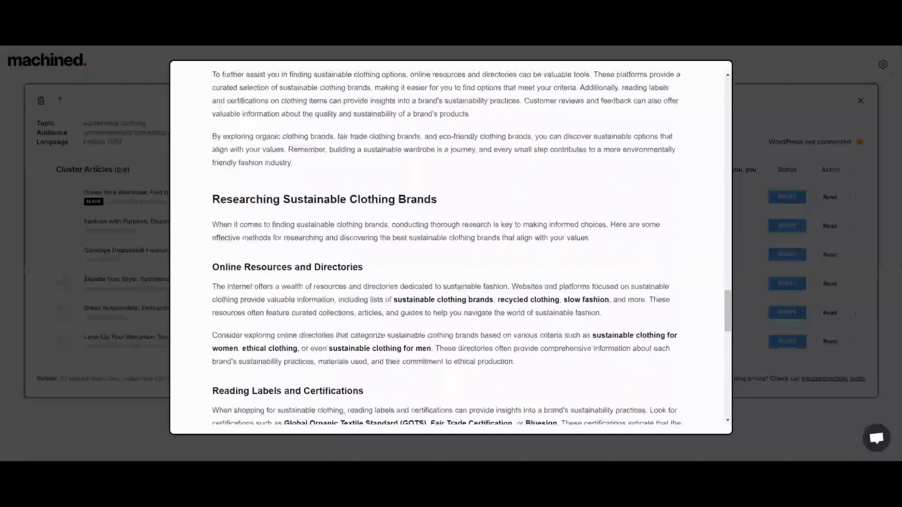
pyautogui.scroll(-1, 441, 271)
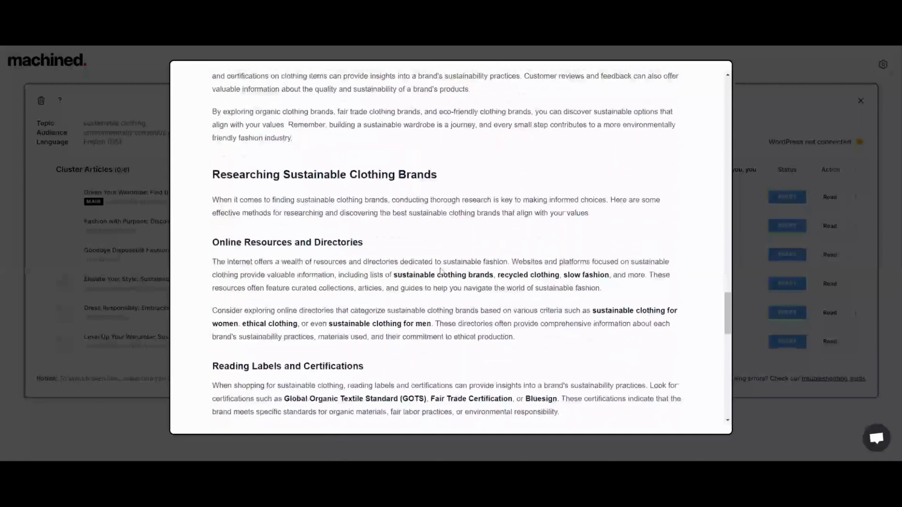
pyautogui.scroll(-1, 441, 272)
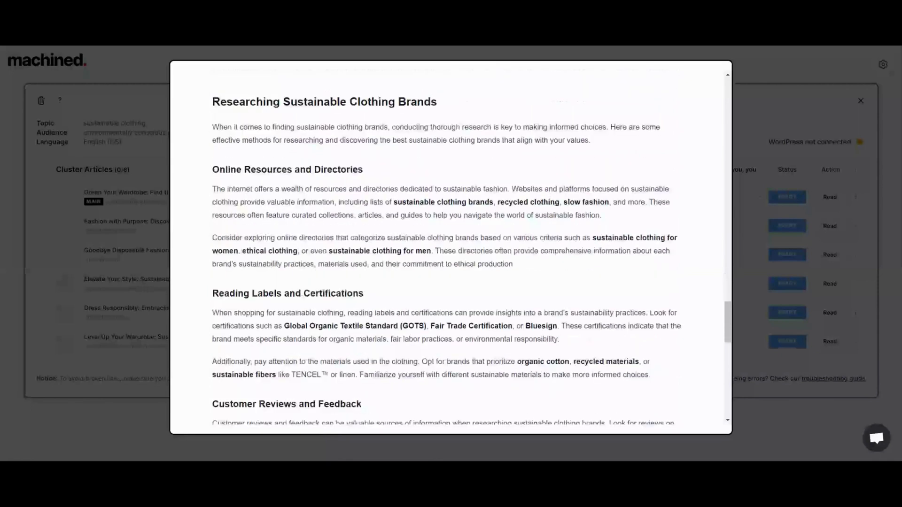
pyautogui.scroll(-1, 448, 244)
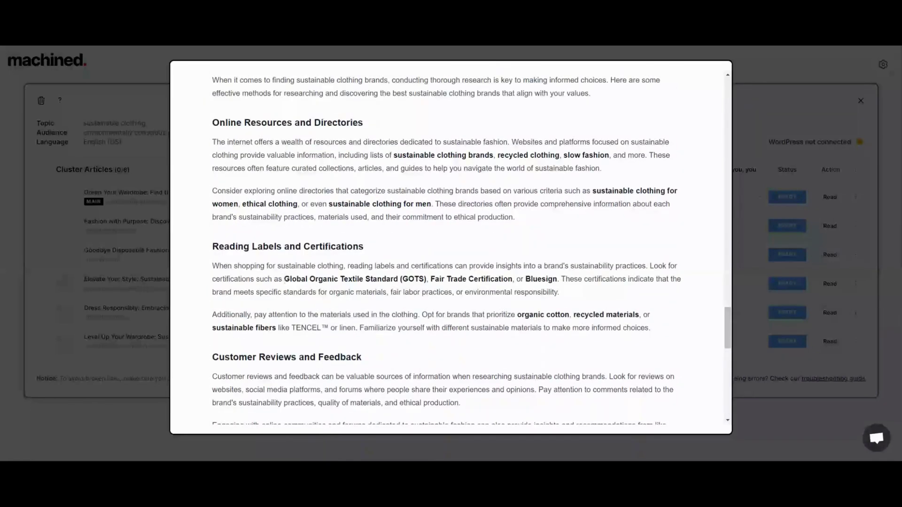
pyautogui.moveTo(284, 279); pyautogui.dragTo(557, 280)
pyautogui.click(565, 295)
pyautogui.scroll(-1, 567, 296)
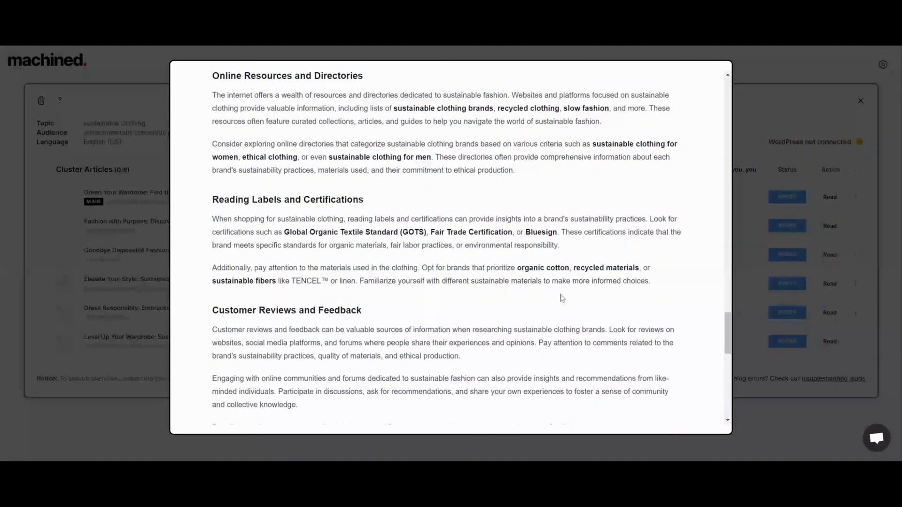
pyautogui.scroll(-2, 561, 299)
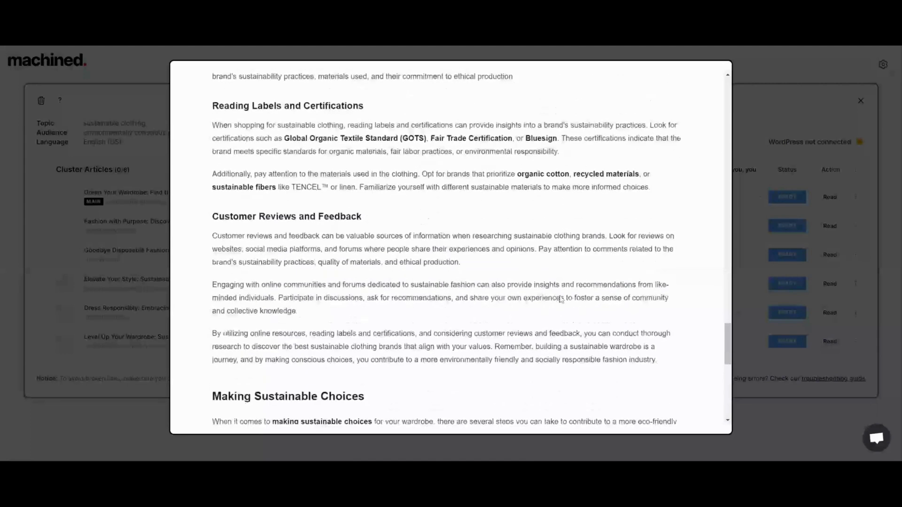
pyautogui.scroll(-1, 561, 299)
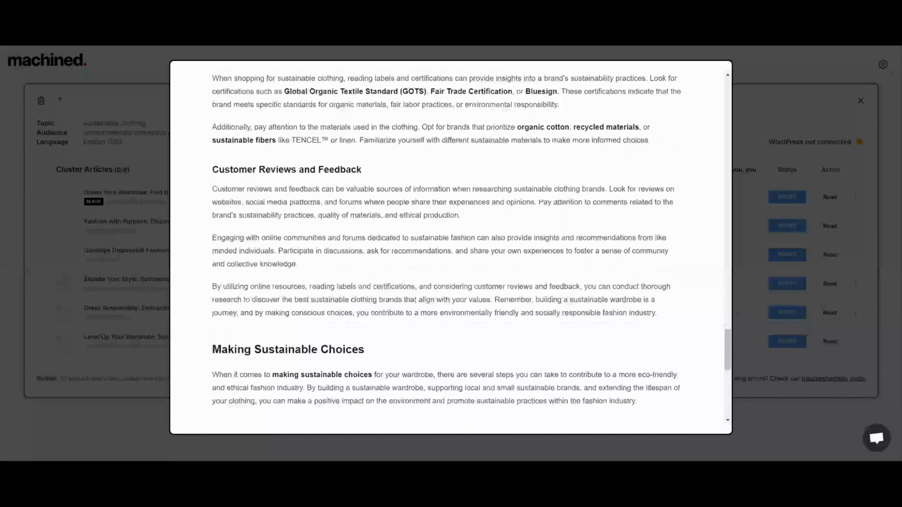
pyautogui.scroll(-1, 561, 300)
pyautogui.scroll(-1, 561, 299)
pyautogui.scroll(-1, 562, 299)
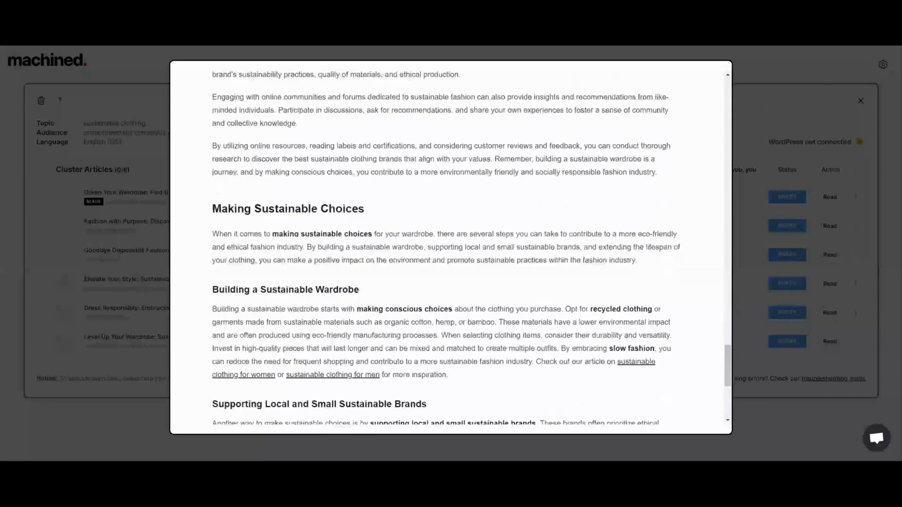
pyautogui.scroll(-1, 544, 301)
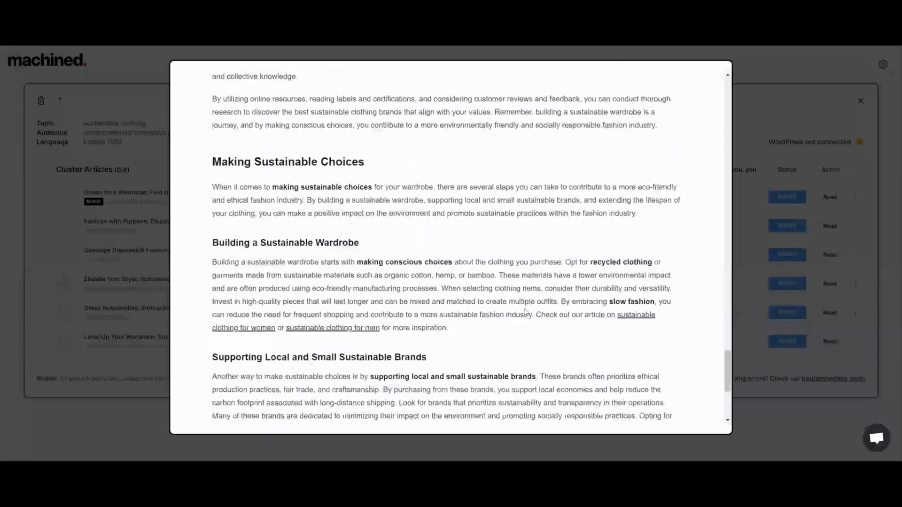
pyautogui.scroll(-2, 525, 311)
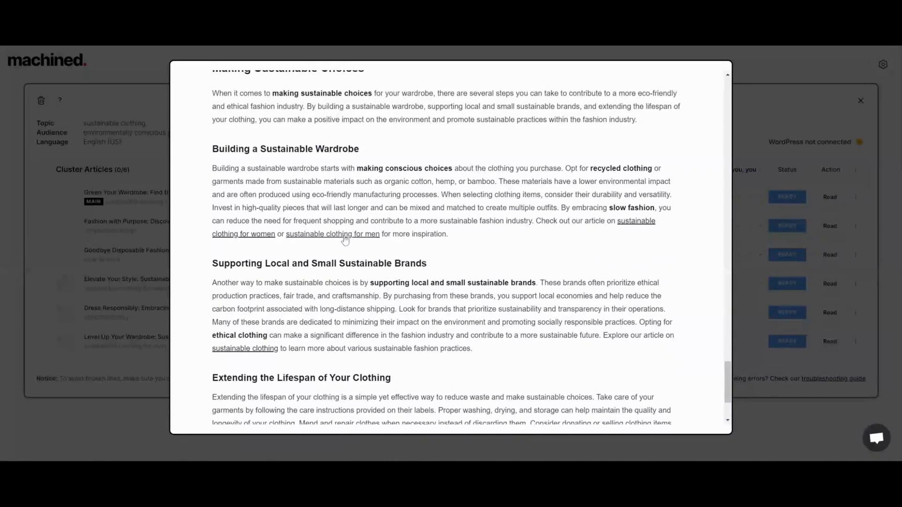
pyautogui.scroll(-2, 419, 258)
pyautogui.scroll(-1, 419, 257)
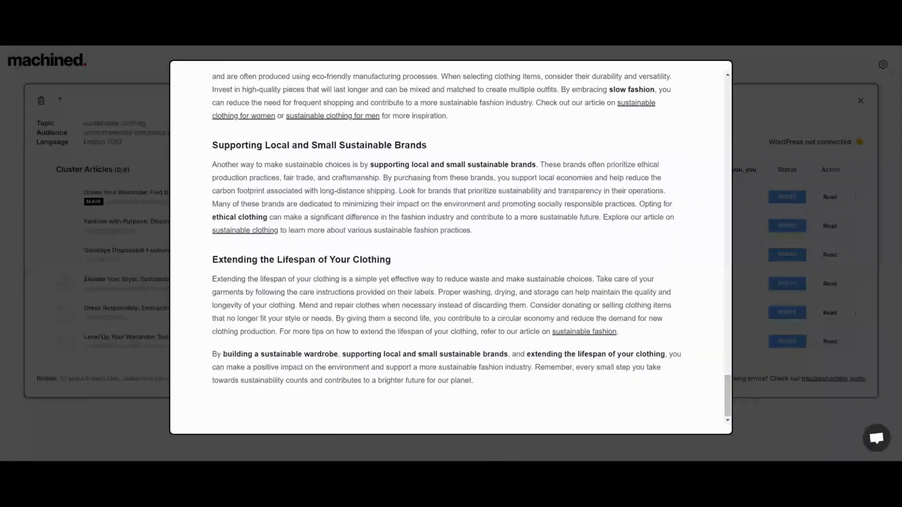
pyautogui.scroll(20, 518, 309)
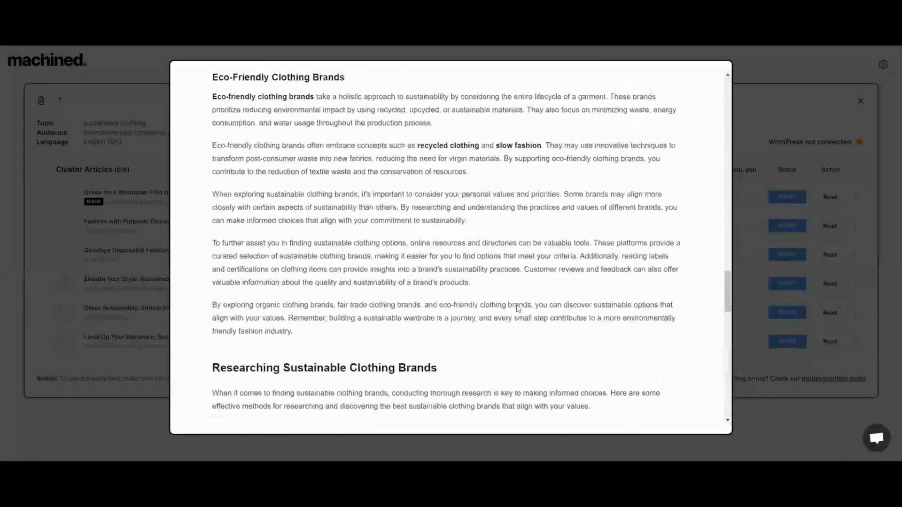
pyautogui.scroll(20, 518, 308)
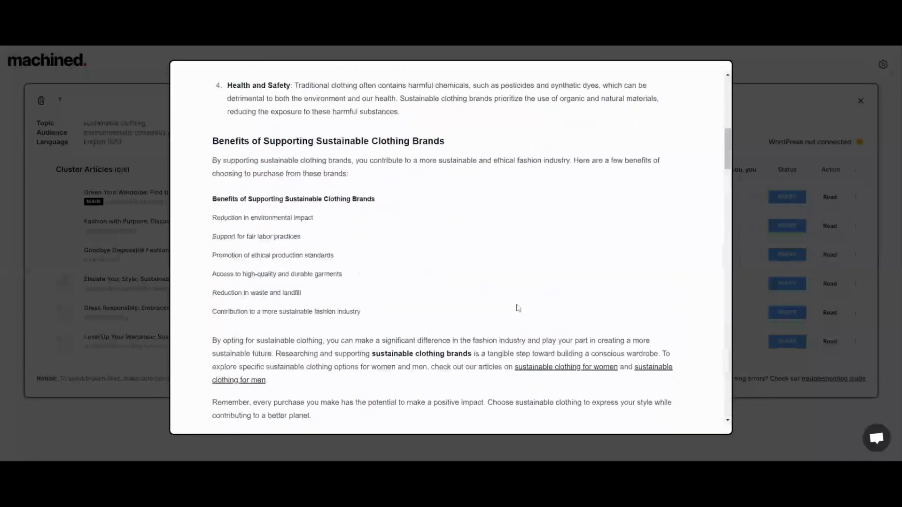
pyautogui.scroll(10, 518, 308)
# Copy the main article's content, close it, and open the recycled clothing article 'Fashion with Purpose'.
pyautogui.scroll(3, 518, 308)
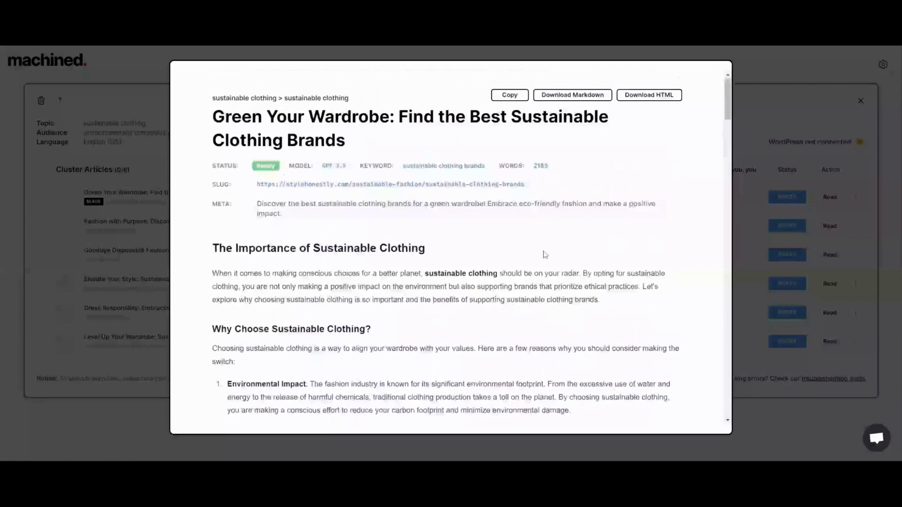
pyautogui.click(517, 98)
pyautogui.click(758, 104)
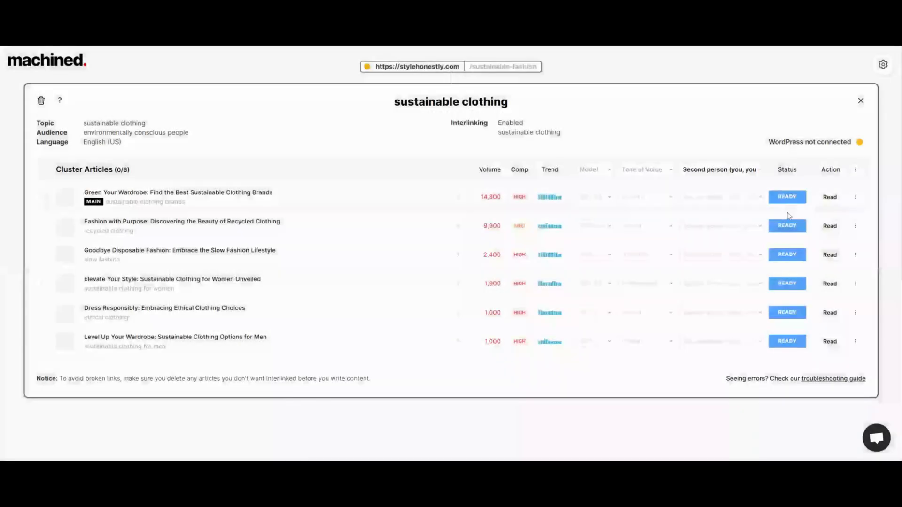
pyautogui.click(829, 226)
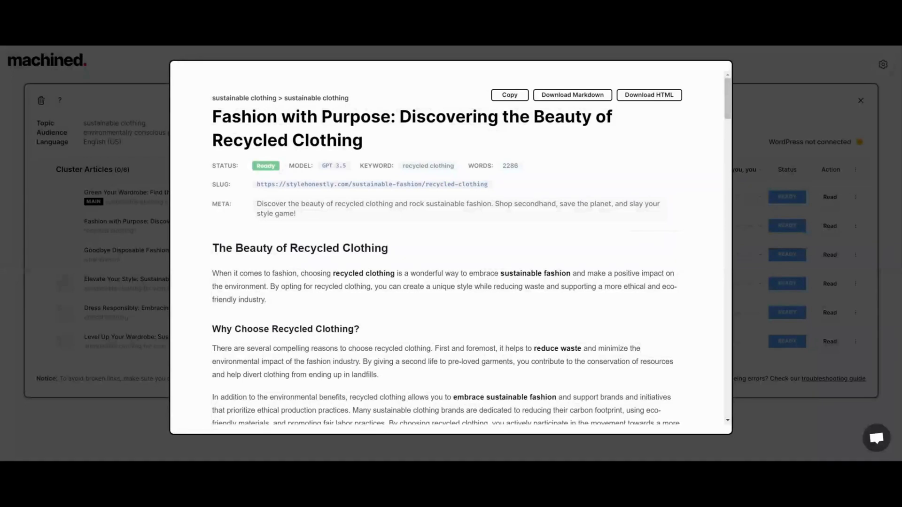
# Highlight the recycled clothing article's 2,286 word count.
pyautogui.scroll(-1, 643, 237)
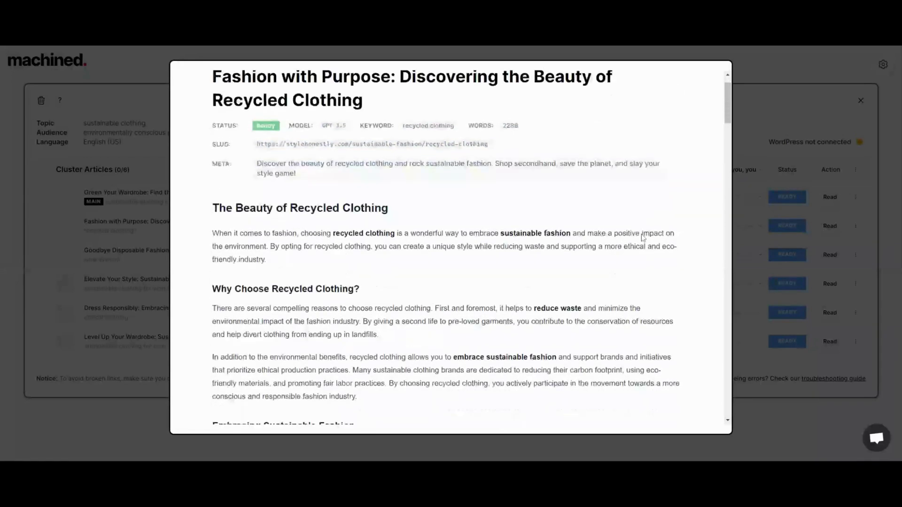
pyautogui.scroll(-1, 642, 237)
pyautogui.scroll(1, 642, 238)
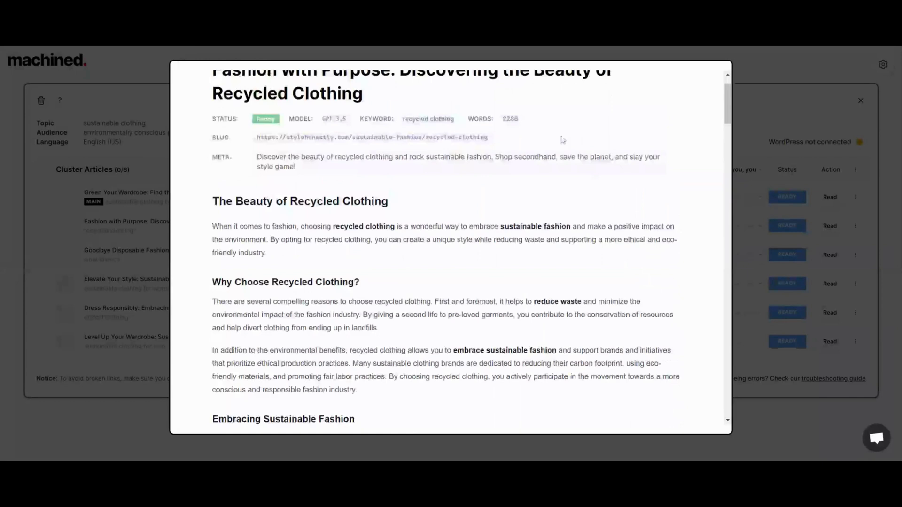
pyautogui.moveTo(500, 119); pyautogui.dragTo(525, 126)
# Read through the recycled clothing article down to its closing care section and links.
pyautogui.scroll(-1, 578, 249)
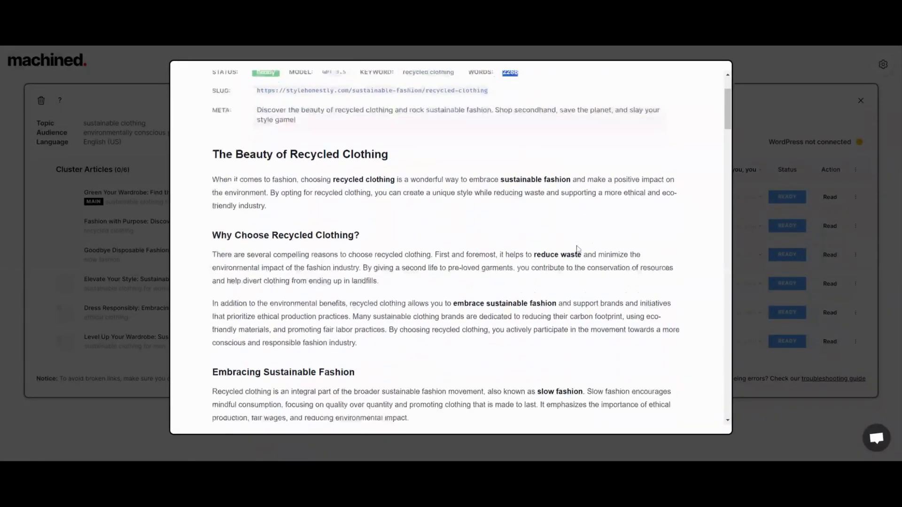
pyautogui.scroll(-1, 578, 249)
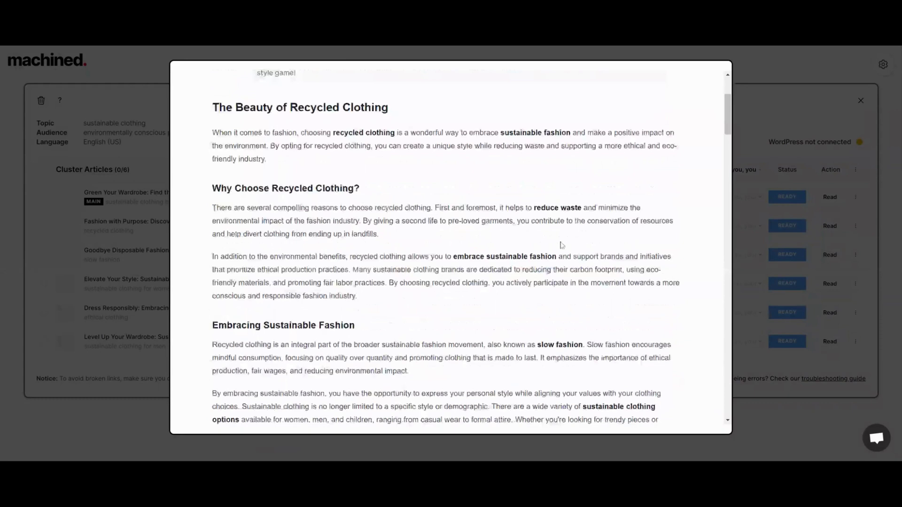
pyautogui.scroll(-2, 378, 183)
pyautogui.scroll(-1, 395, 202)
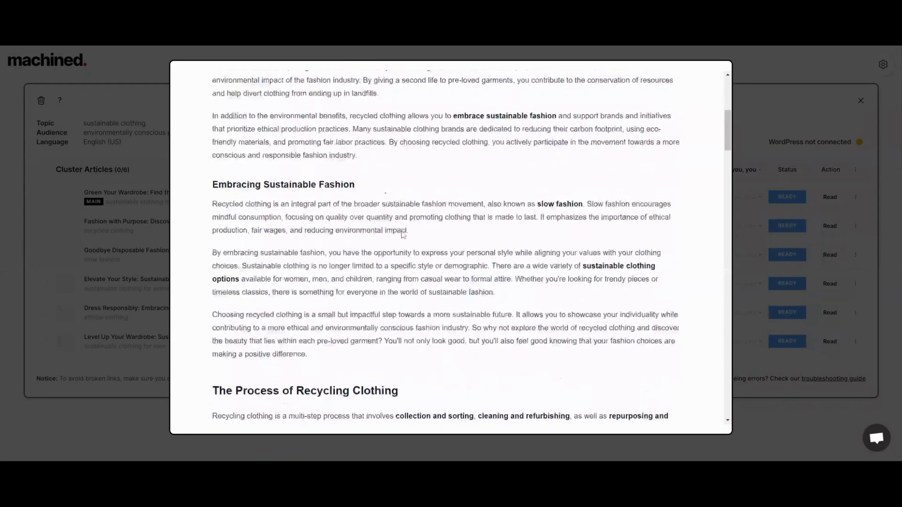
pyautogui.scroll(-3, 412, 253)
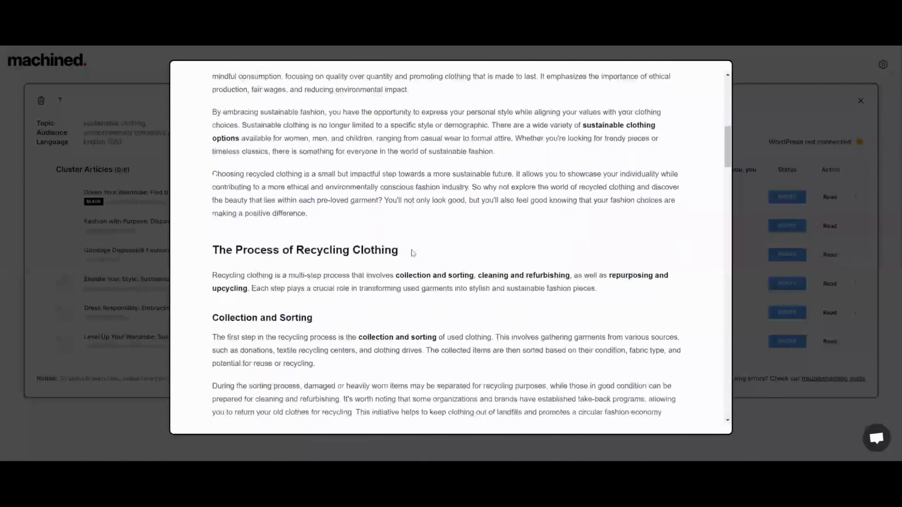
pyautogui.scroll(-3, 413, 253)
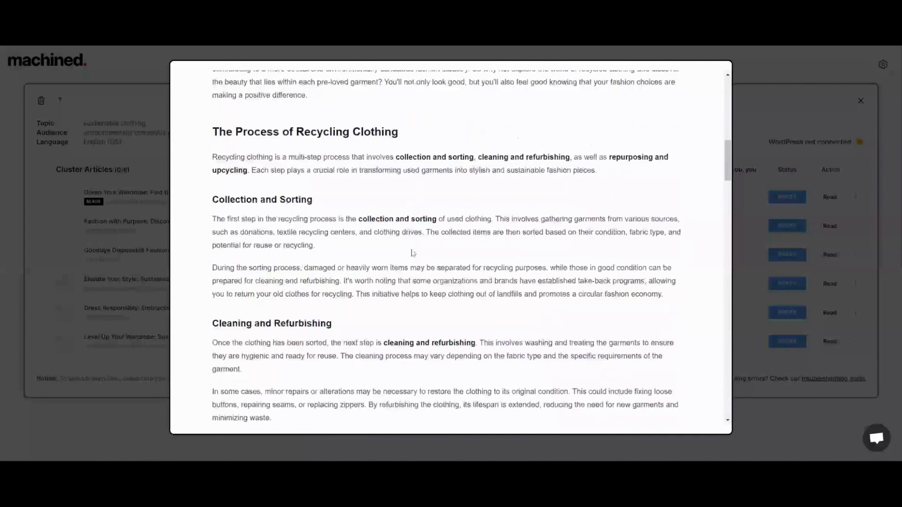
pyautogui.scroll(-3, 413, 253)
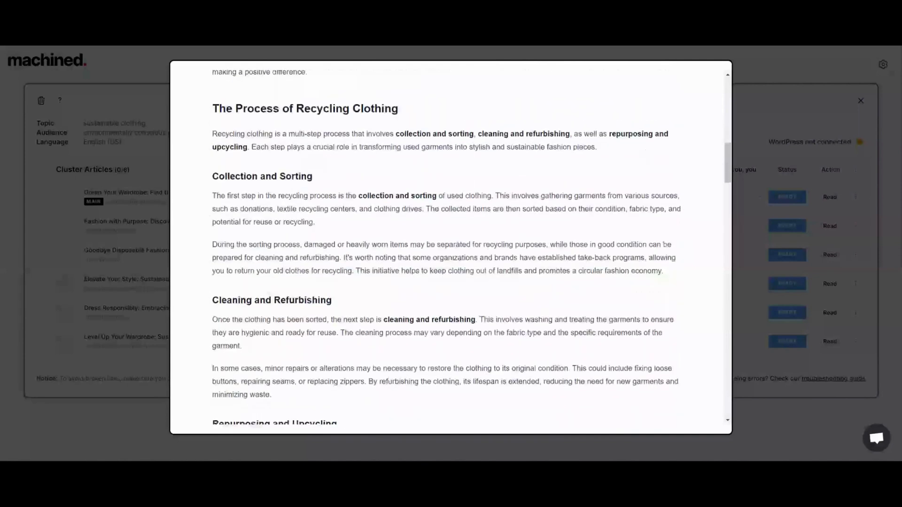
pyautogui.scroll(3, 412, 253)
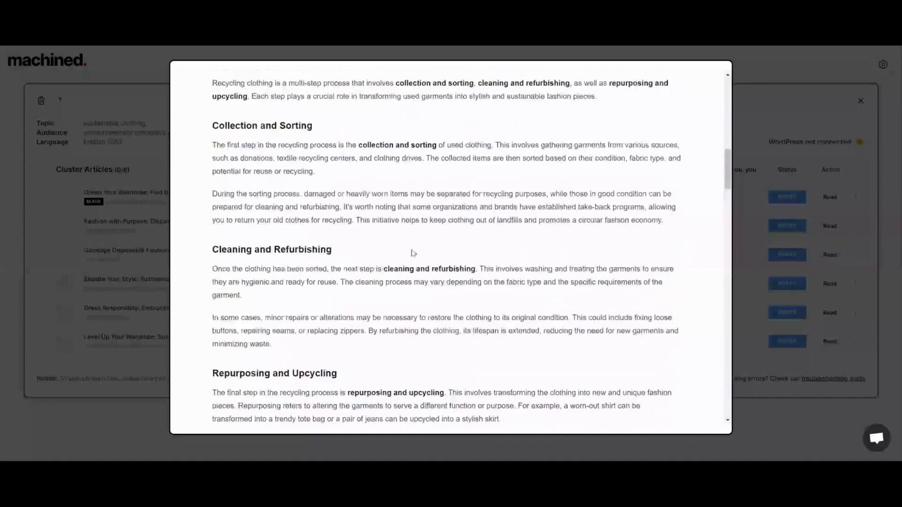
pyautogui.scroll(-5, 412, 253)
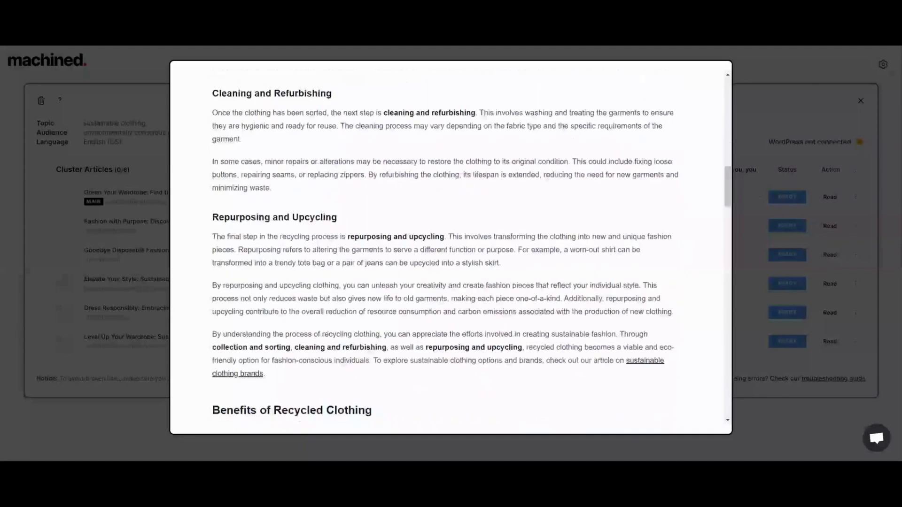
pyautogui.scroll(-5, 412, 253)
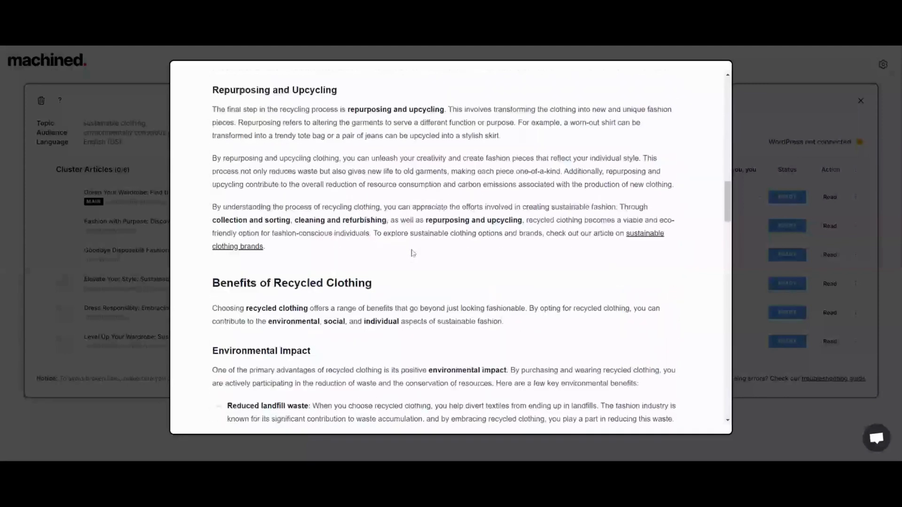
pyautogui.scroll(-1, 413, 253)
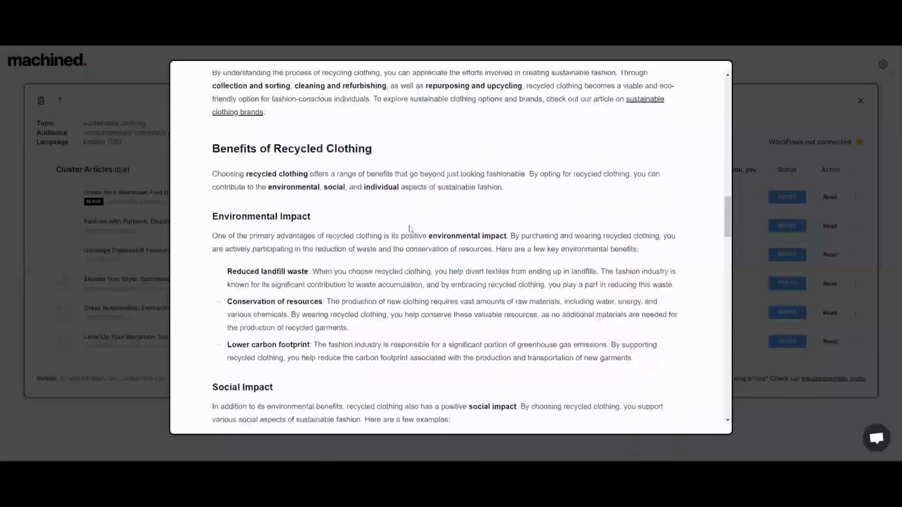
pyautogui.scroll(-1, 395, 249)
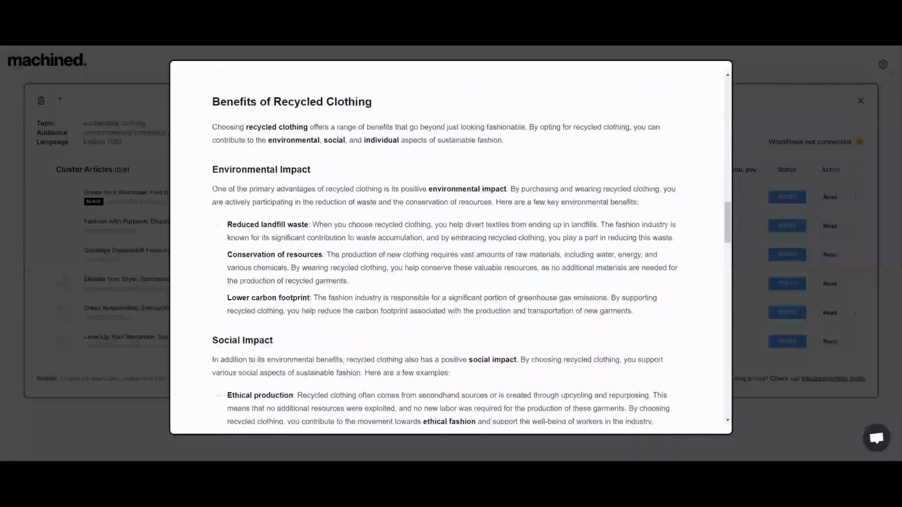
pyautogui.scroll(-3, 373, 254)
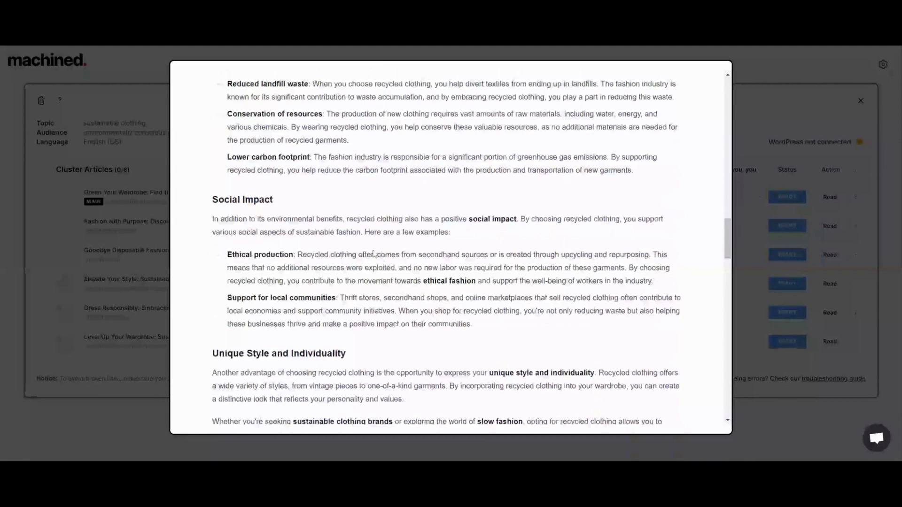
pyautogui.scroll(-1, 373, 254)
pyautogui.scroll(-3, 372, 253)
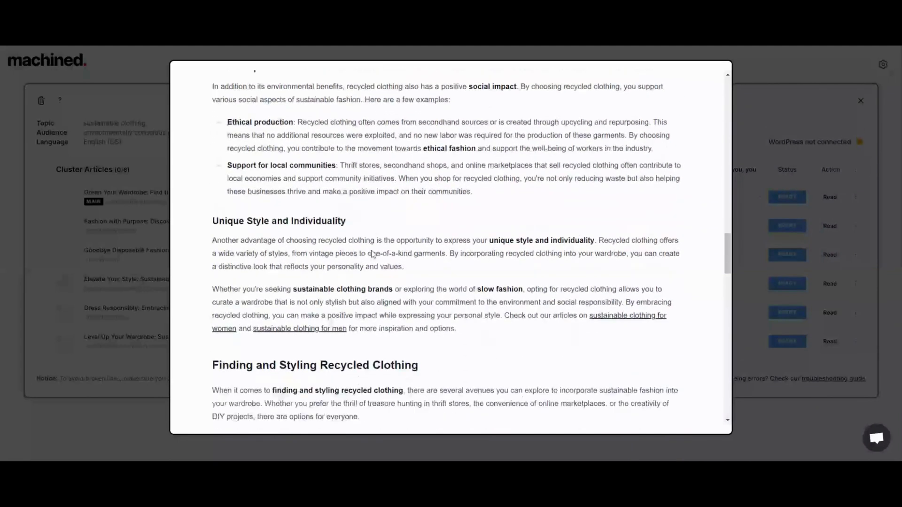
pyautogui.scroll(-3, 389, 253)
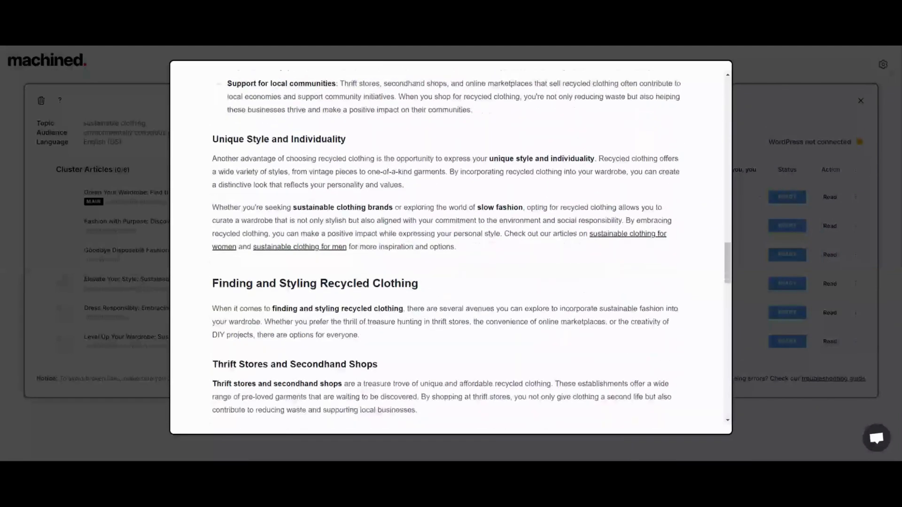
pyautogui.scroll(-1, 389, 254)
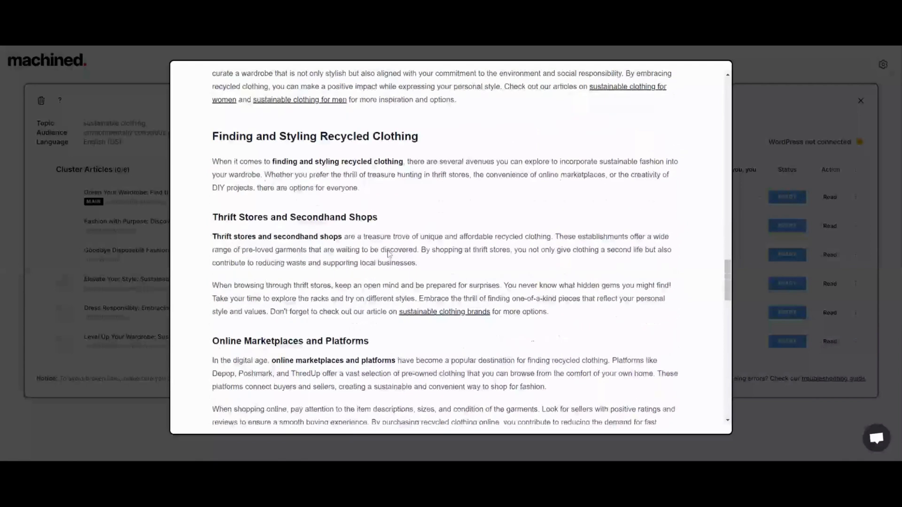
pyautogui.scroll(-2, 449, 244)
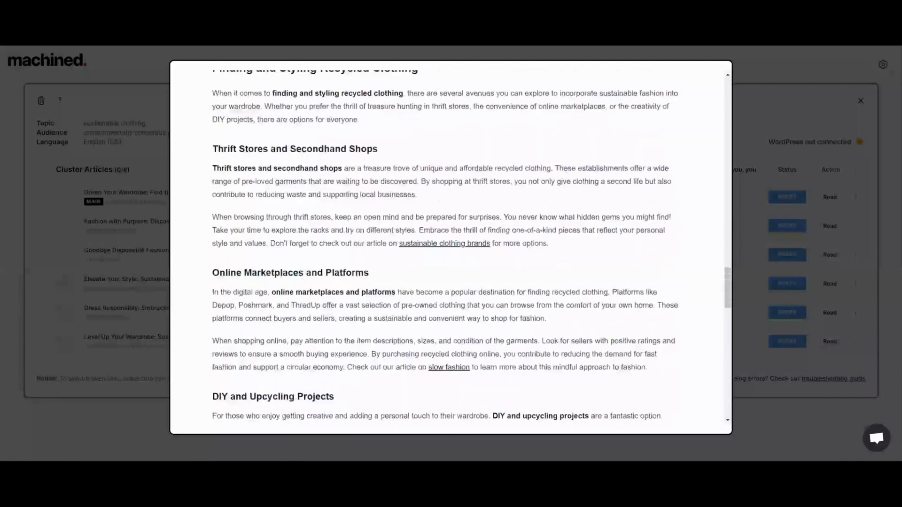
pyautogui.scroll(-3, 449, 244)
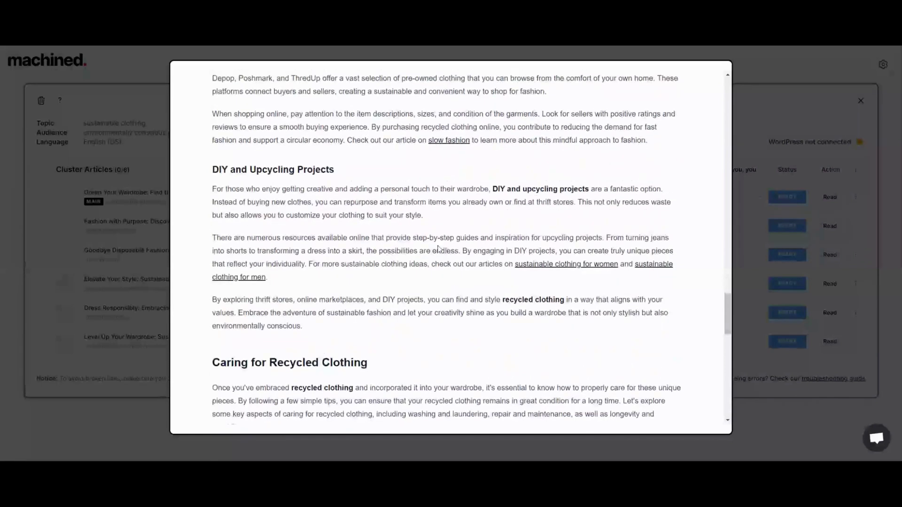
pyautogui.scroll(-1, 438, 249)
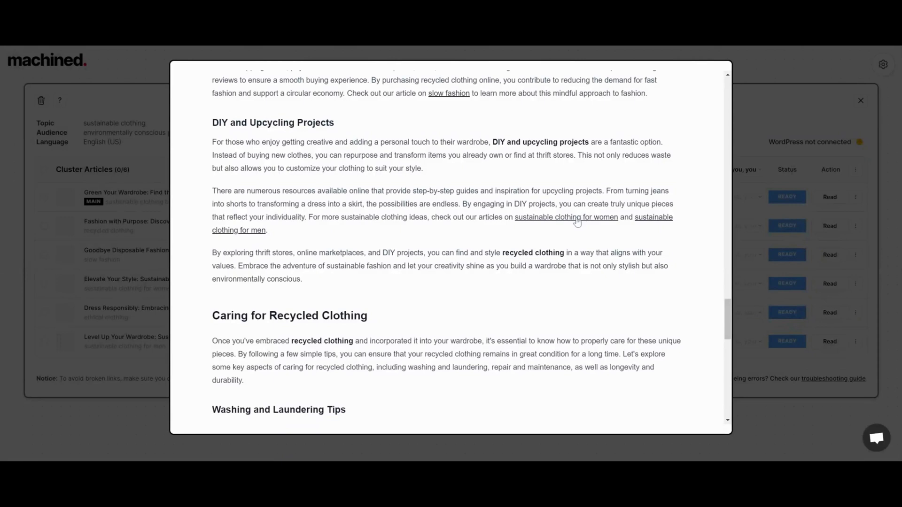
pyautogui.scroll(-1, 517, 230)
pyautogui.scroll(-2, 517, 231)
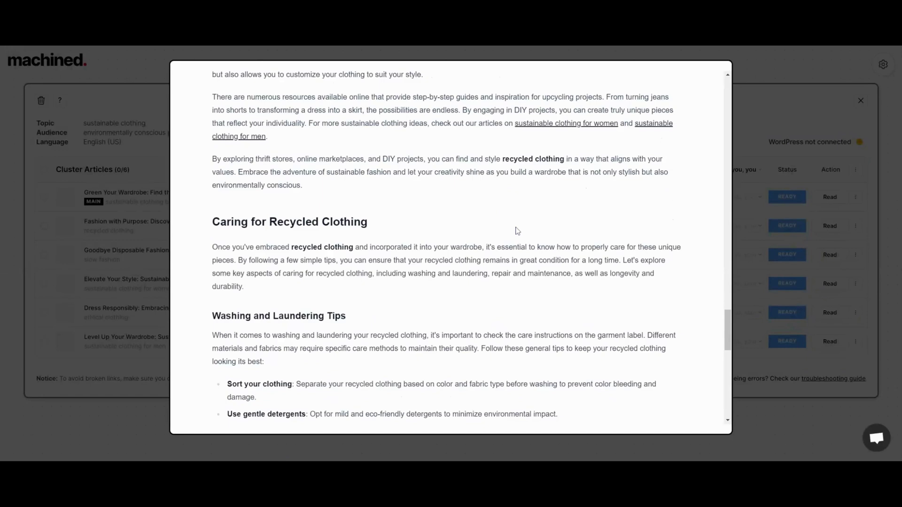
pyautogui.scroll(-2, 517, 230)
pyautogui.scroll(-1, 517, 230)
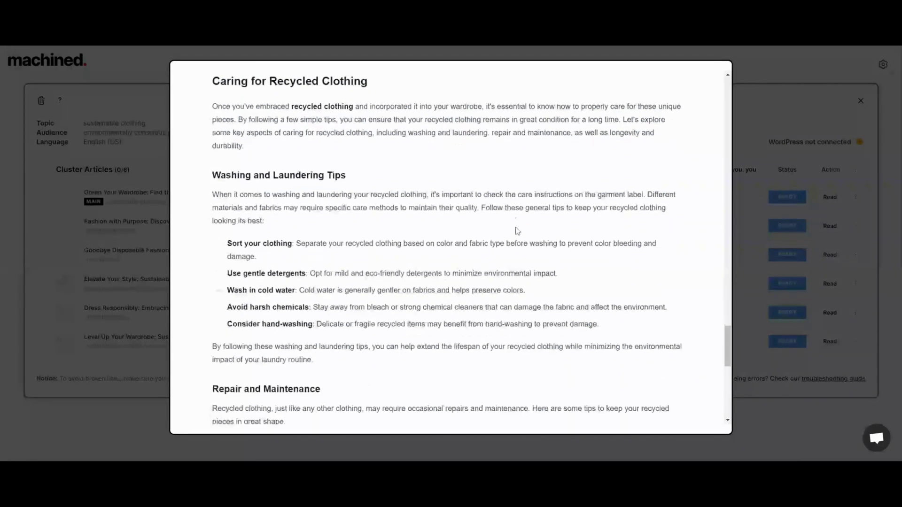
pyautogui.scroll(-1, 517, 231)
pyautogui.scroll(2, 439, 215)
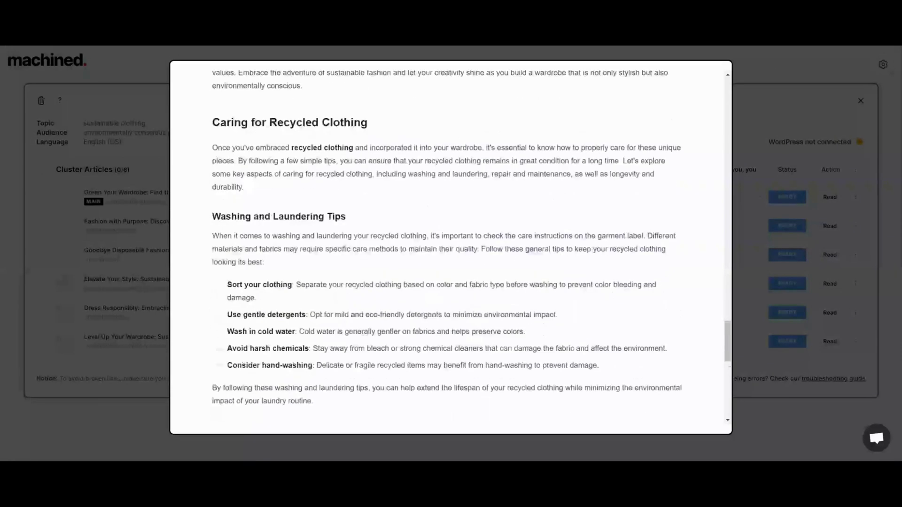
pyautogui.scroll(-3, 411, 211)
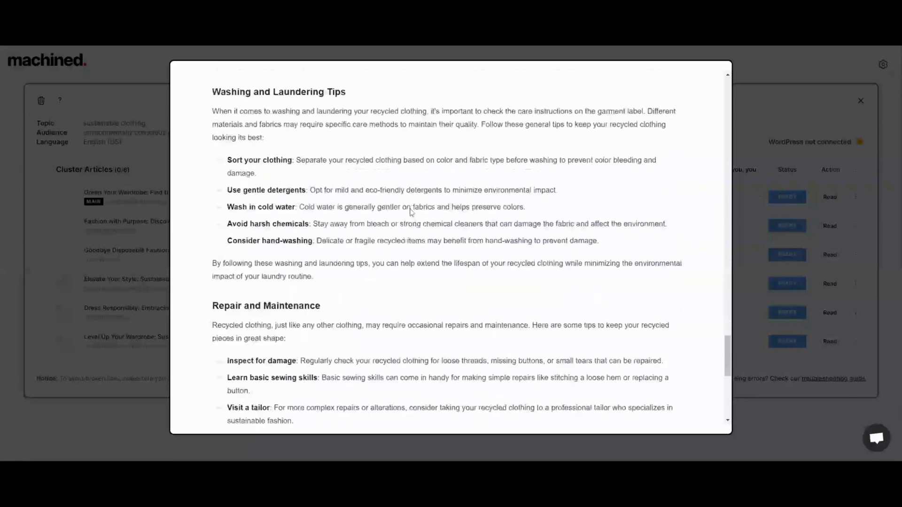
pyautogui.scroll(-3, 410, 211)
pyautogui.scroll(-3, 451, 247)
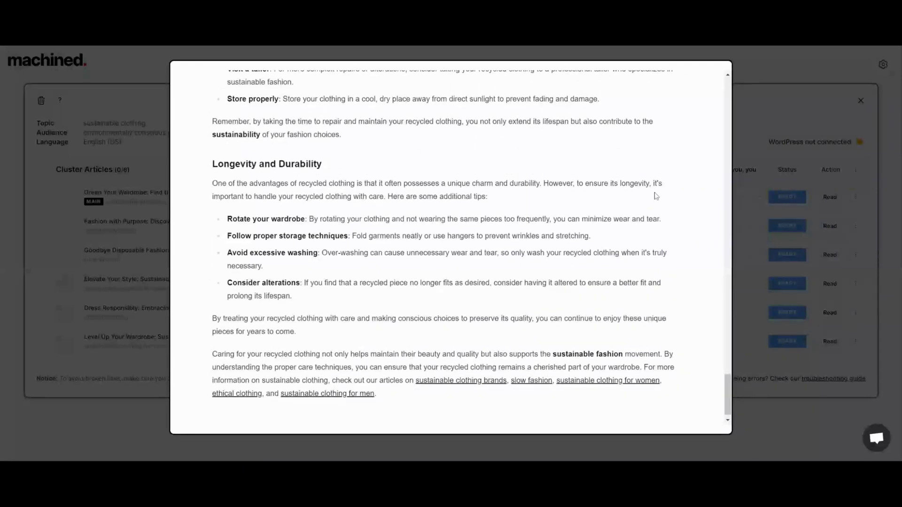
pyautogui.click(751, 113)
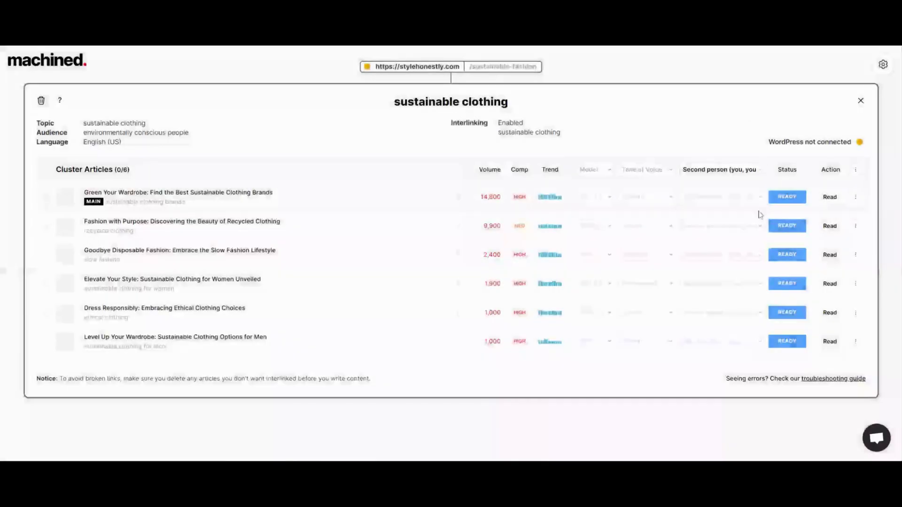
pyautogui.click(830, 284)
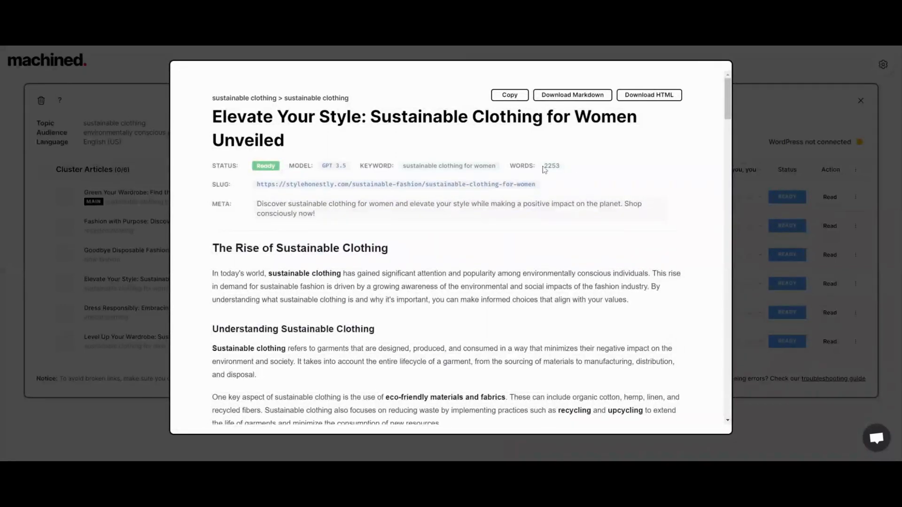
pyautogui.moveTo(543, 166); pyautogui.dragTo(566, 171)
pyautogui.scroll(-2, 605, 316)
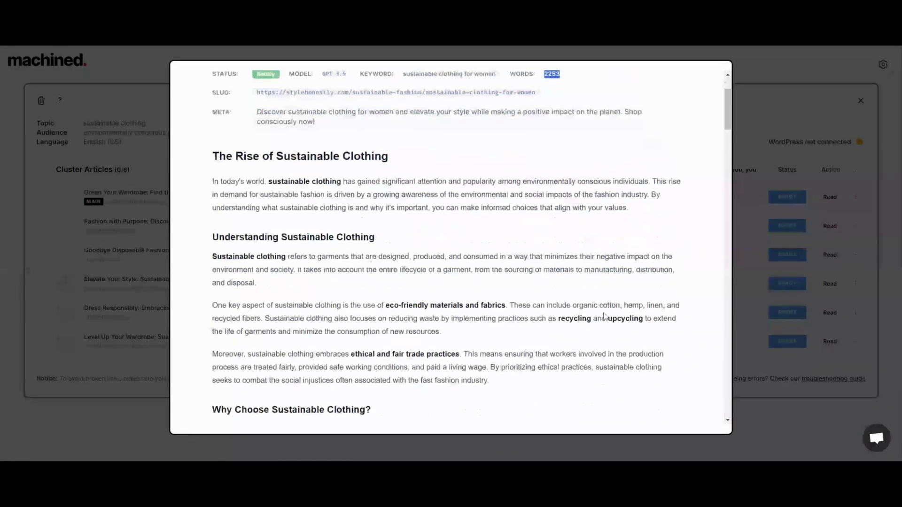
pyautogui.scroll(3, 564, 282)
pyautogui.moveTo(403, 166); pyautogui.dragTo(512, 198)
pyautogui.moveTo(213, 115); pyautogui.dragTo(297, 143)
pyautogui.scroll(-3, 487, 267)
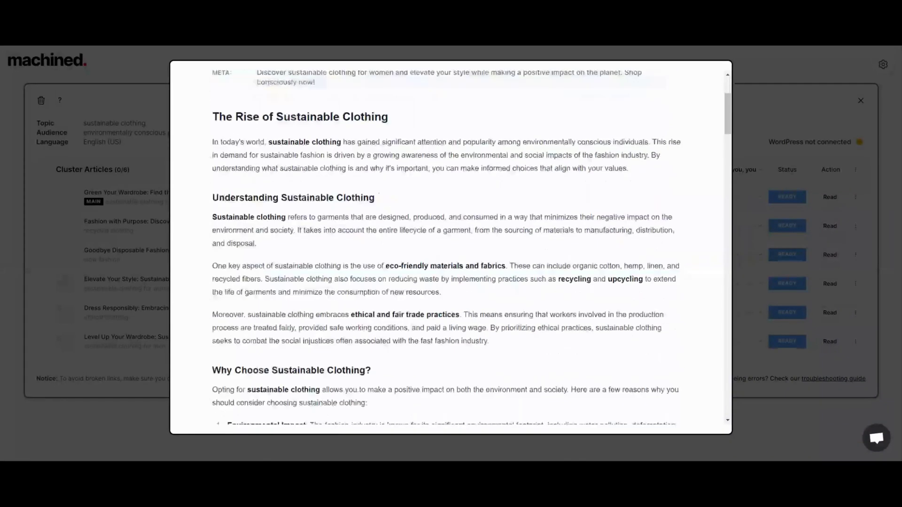
pyautogui.scroll(-2, 379, 193)
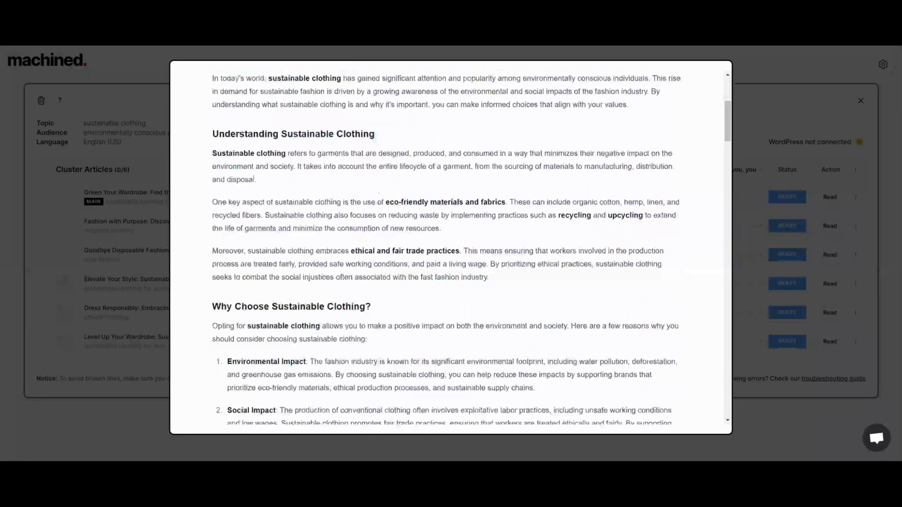
pyautogui.scroll(-1, 509, 278)
pyautogui.scroll(-1, 509, 278)
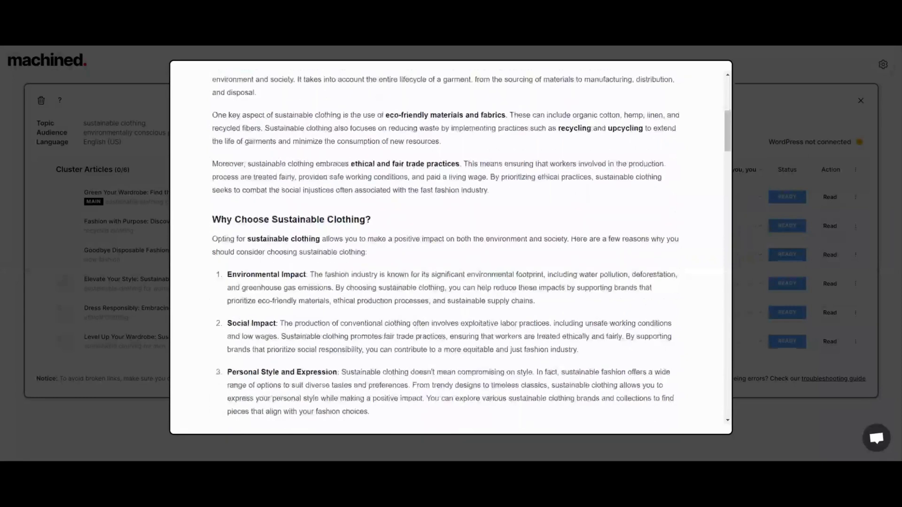
pyautogui.scroll(-2, 471, 243)
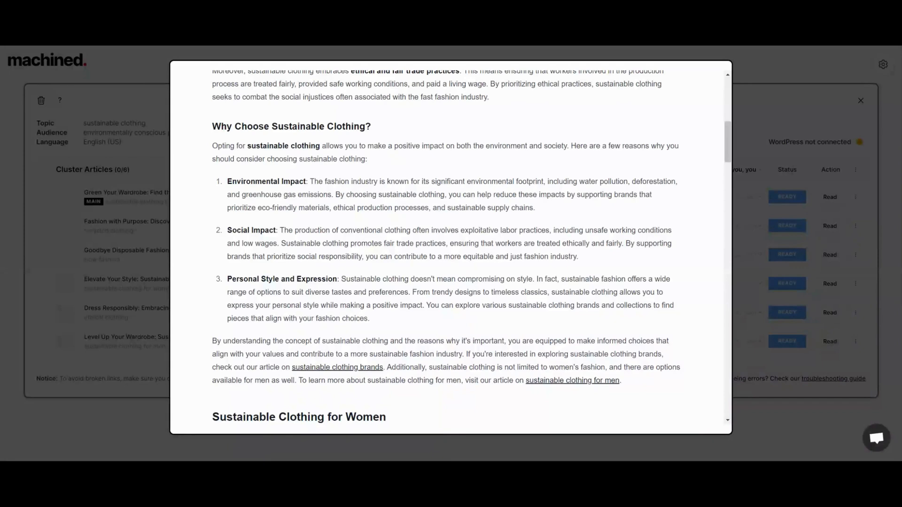
pyautogui.scroll(-4, 471, 246)
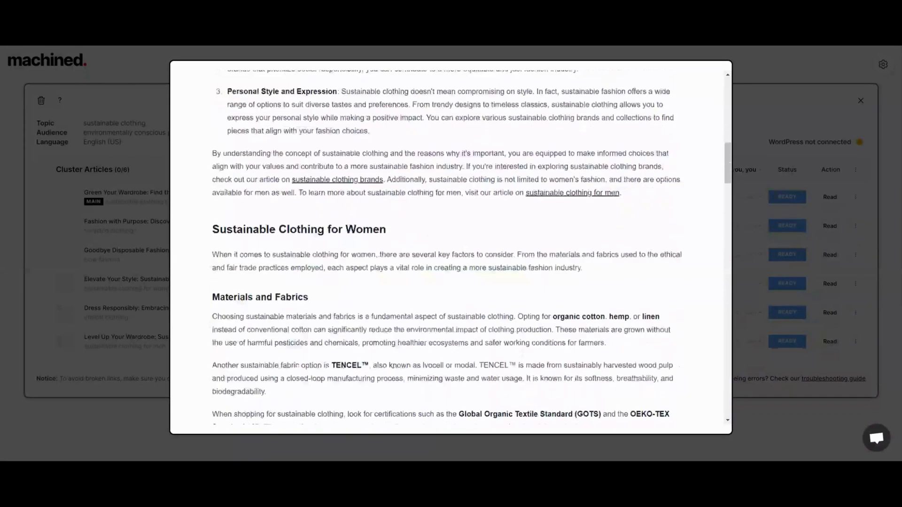
pyautogui.scroll(-1, 382, 309)
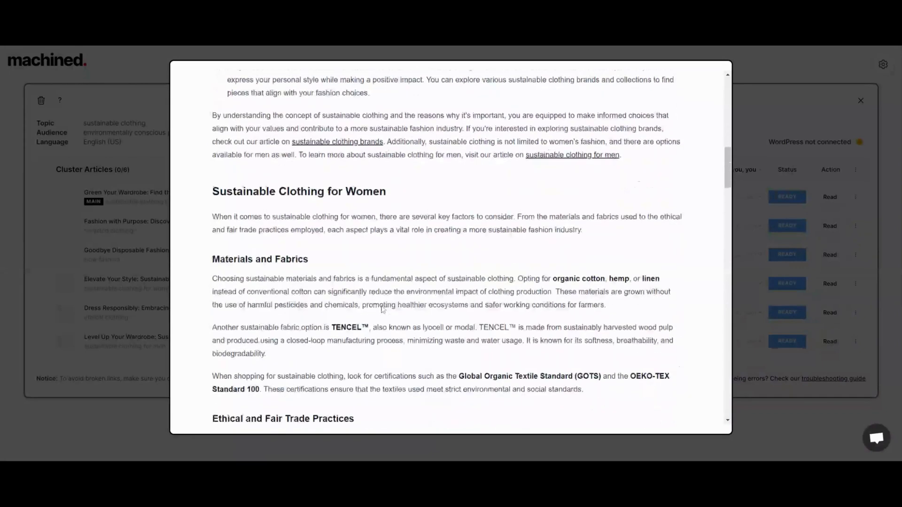
pyautogui.scroll(-1, 381, 309)
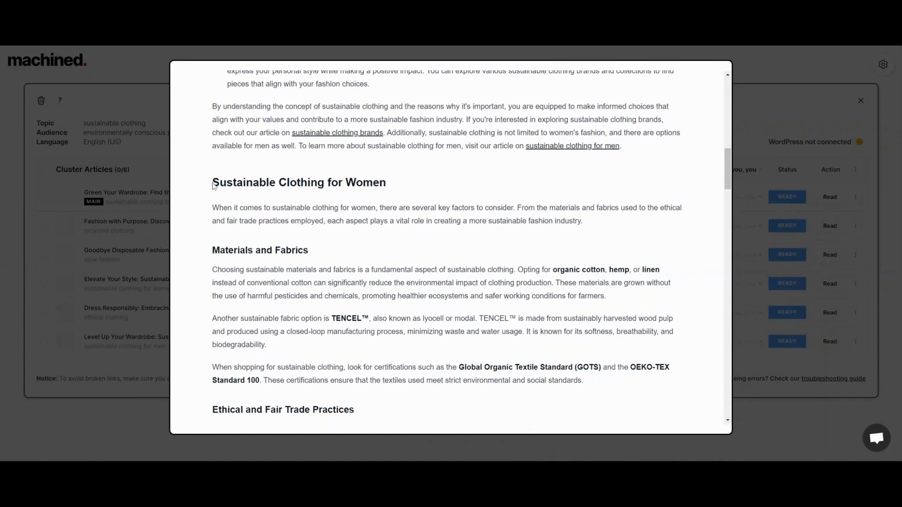
pyautogui.moveTo(213, 182); pyautogui.dragTo(594, 230)
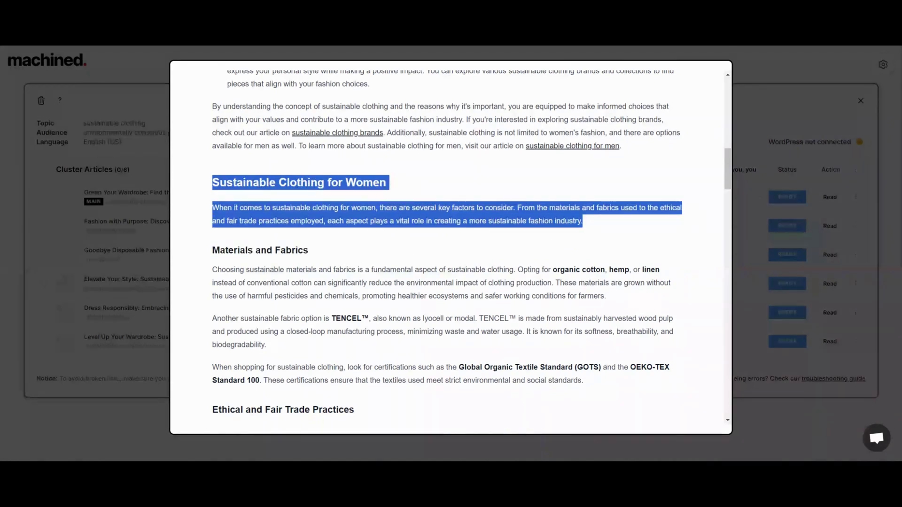
pyautogui.scroll(-3, 471, 245)
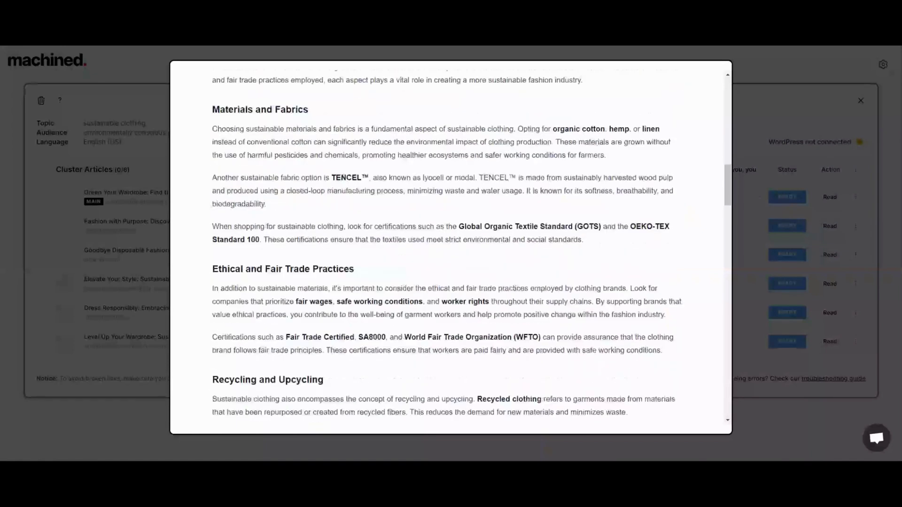
pyautogui.scroll(-1, 394, 301)
pyautogui.scroll(-1, 394, 301)
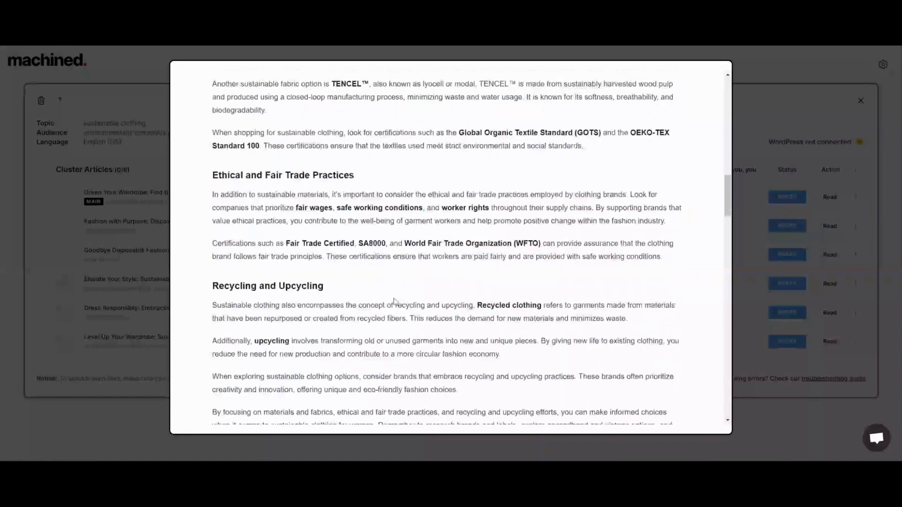
pyautogui.scroll(-1, 395, 301)
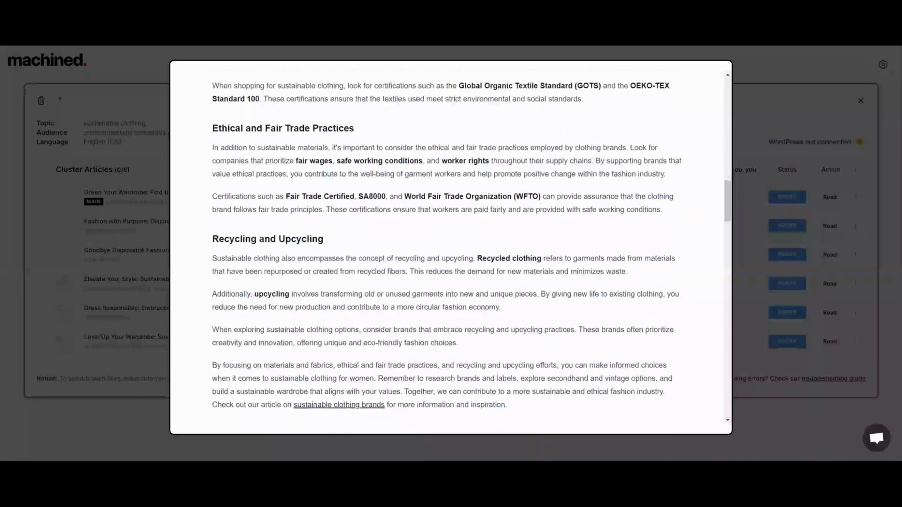
pyautogui.moveTo(295, 161); pyautogui.dragTo(489, 162)
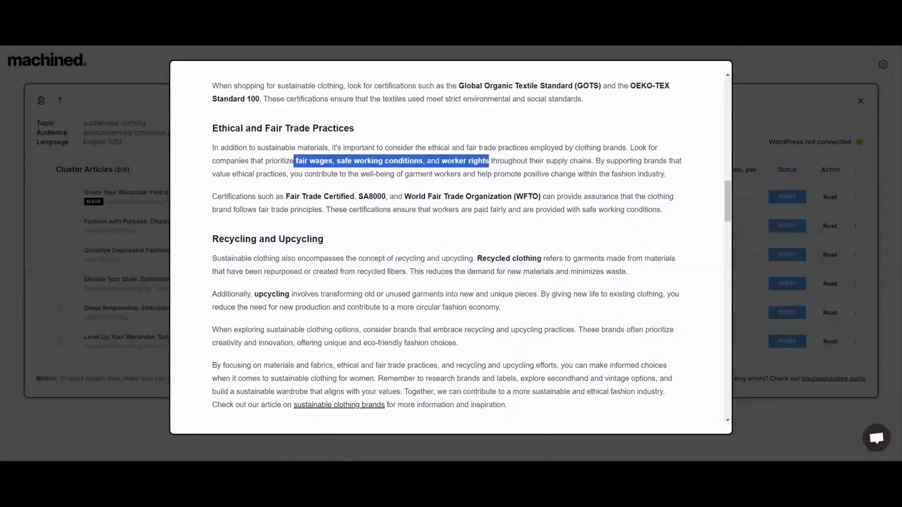
pyautogui.click(284, 196)
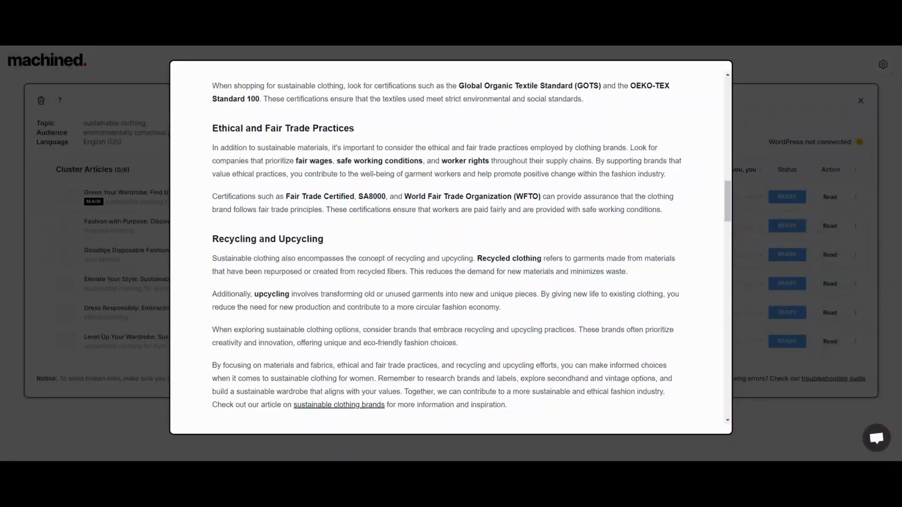
pyautogui.moveTo(284, 196); pyautogui.dragTo(544, 193)
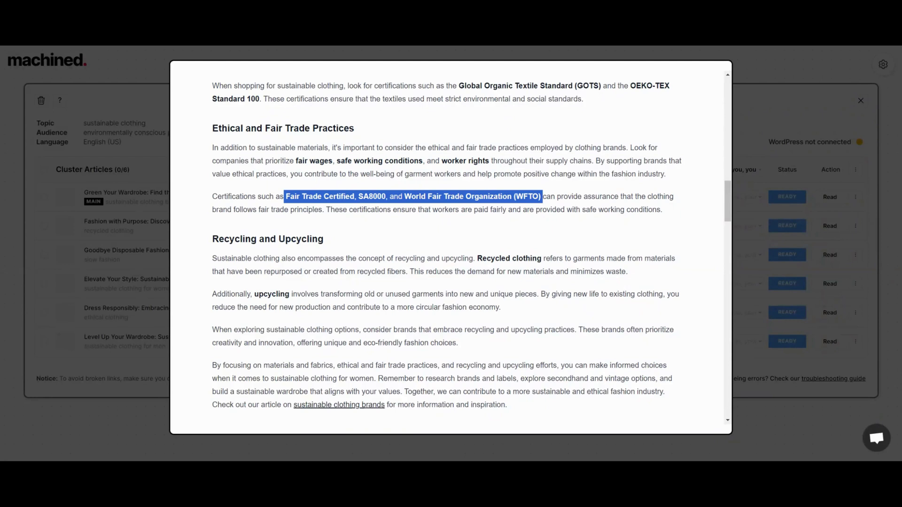
pyautogui.scroll(-2, 451, 244)
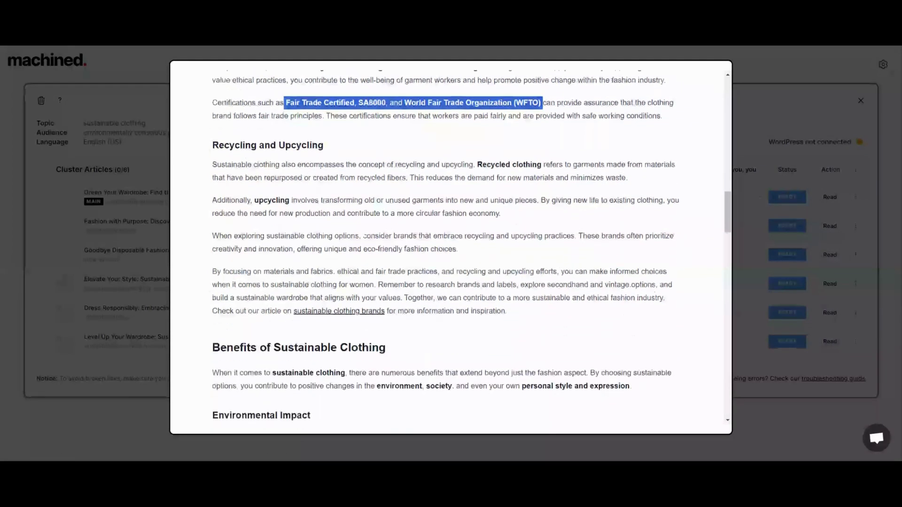
pyautogui.moveTo(253, 200); pyautogui.dragTo(539, 203)
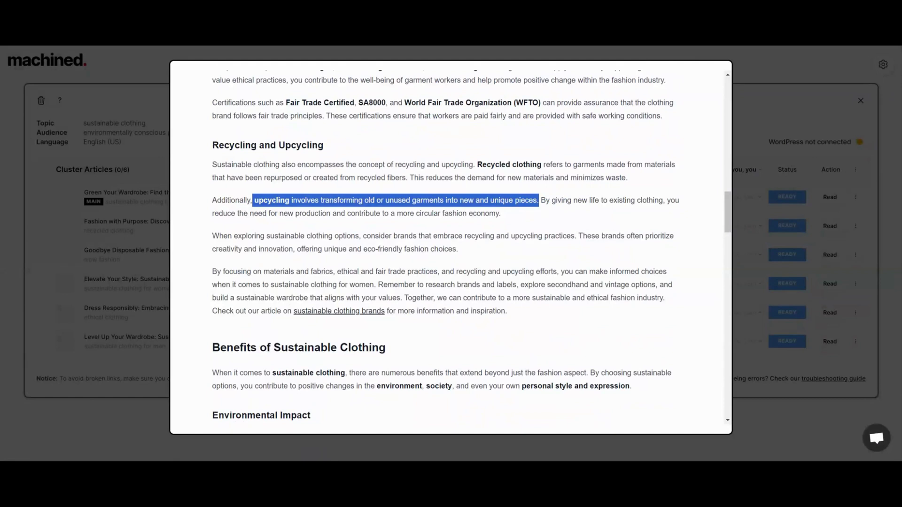
pyautogui.scroll(-4, 451, 249)
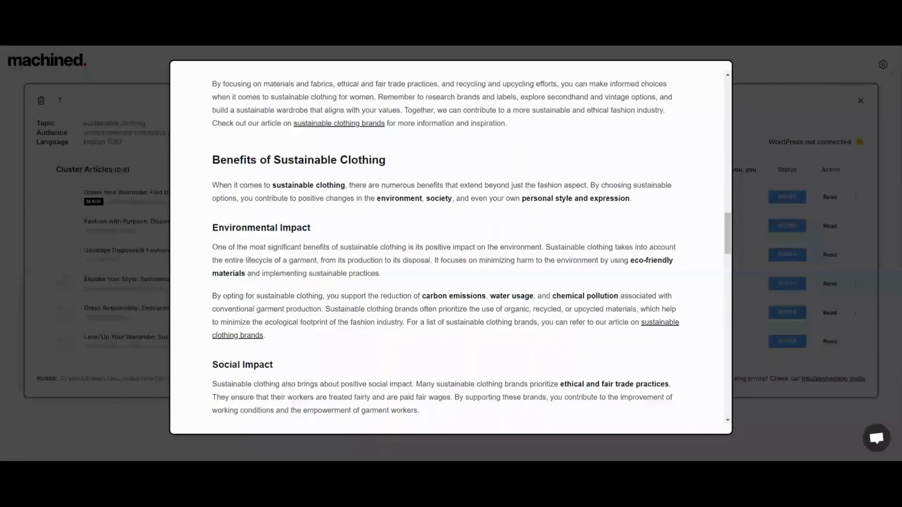
pyautogui.scroll(-3, 470, 249)
pyautogui.scroll(-1, 533, 217)
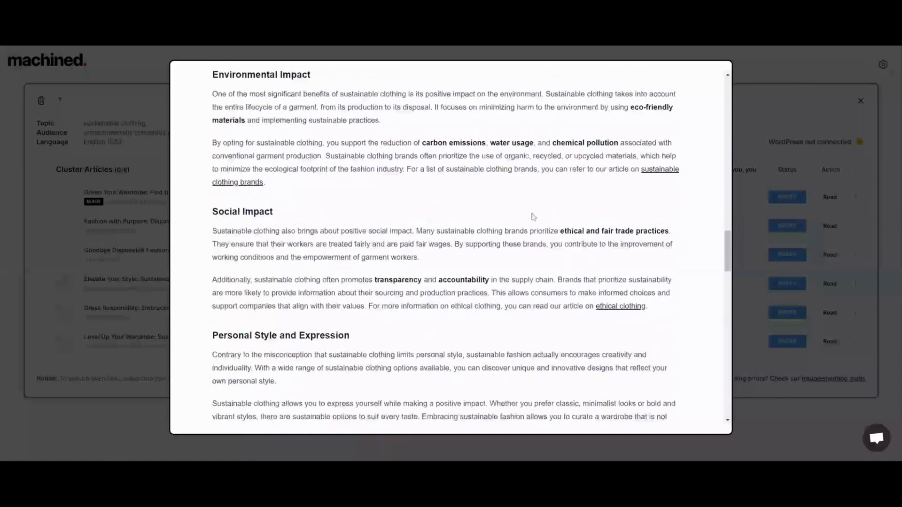
pyautogui.scroll(-2, 534, 217)
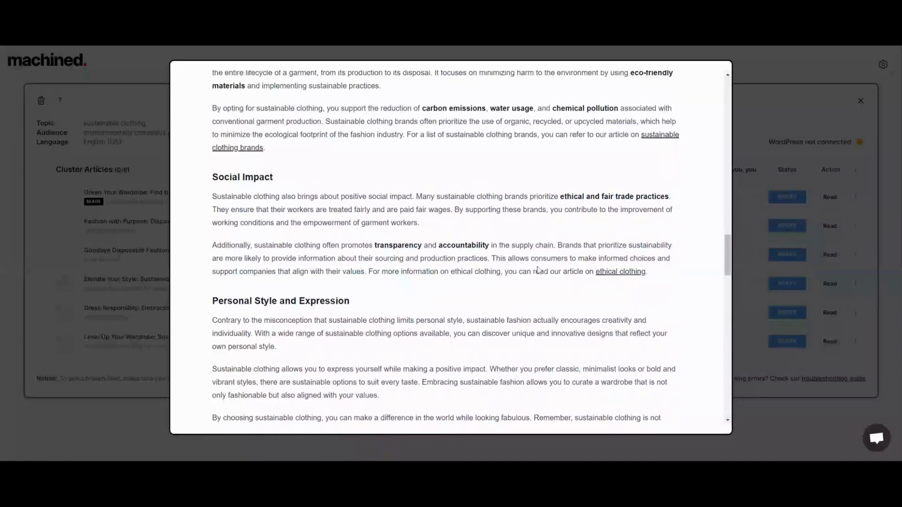
pyautogui.scroll(-7, 526, 267)
pyautogui.scroll(-7, 521, 263)
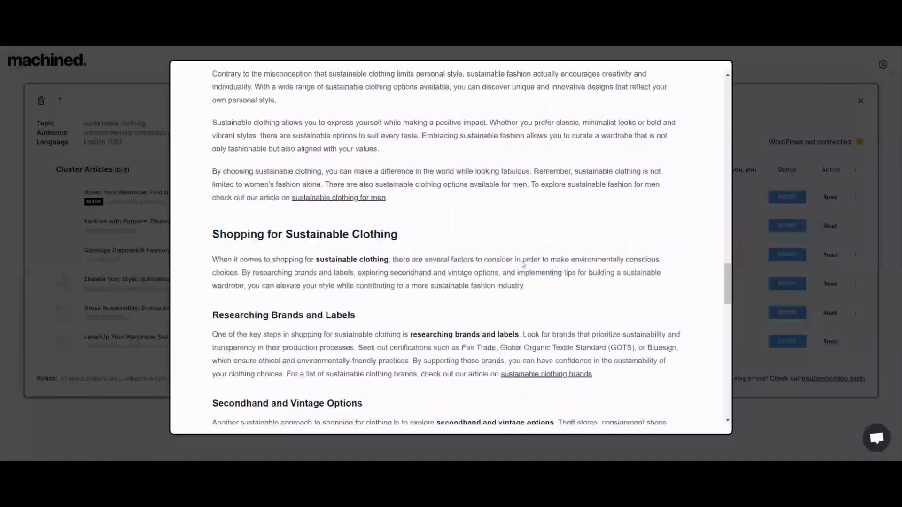
pyautogui.scroll(-2, 523, 264)
pyautogui.scroll(-2, 523, 264)
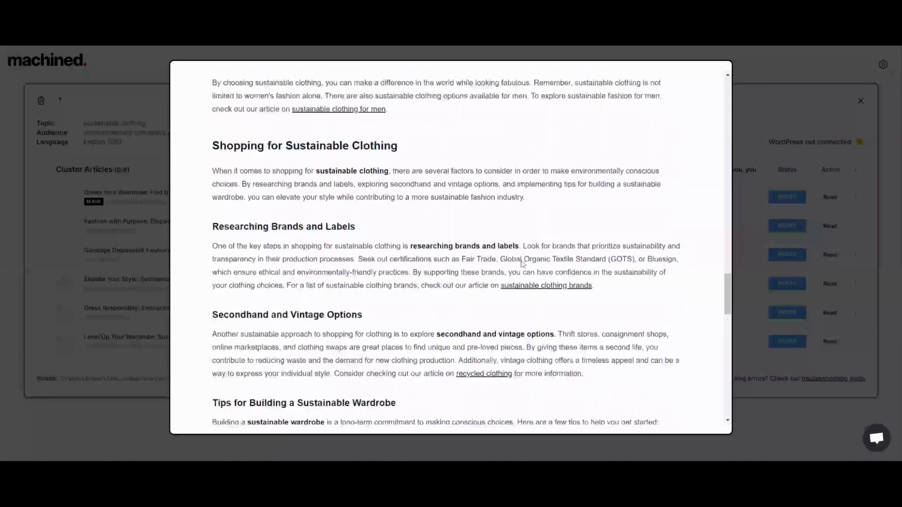
pyautogui.scroll(-3, 523, 264)
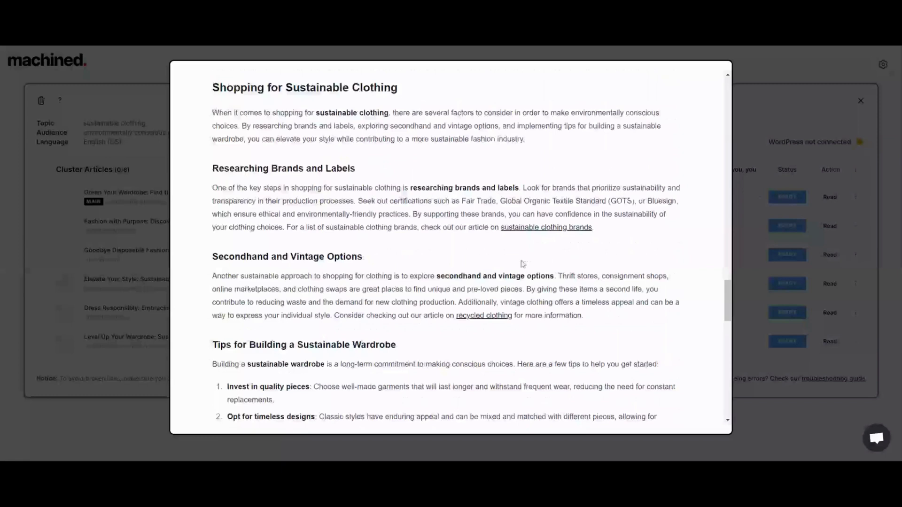
pyautogui.scroll(-2, 523, 264)
pyautogui.scroll(-2, 523, 264)
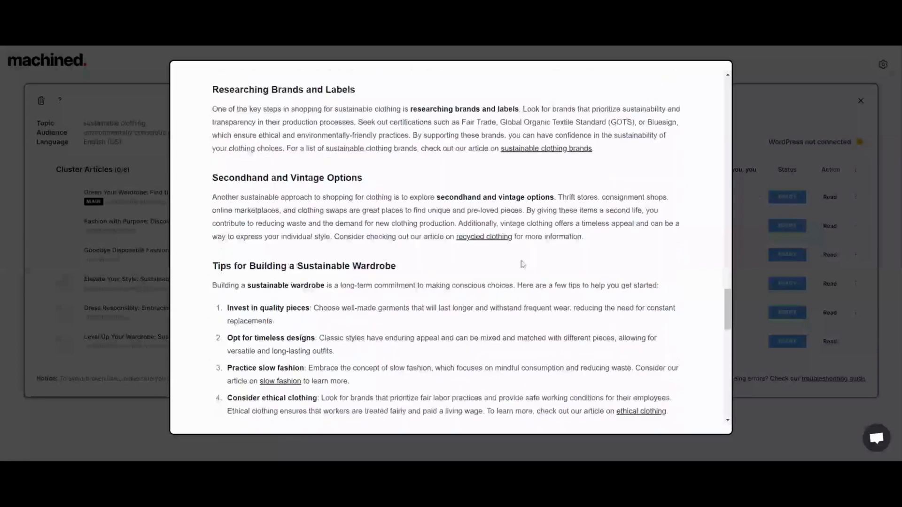
pyautogui.scroll(5, 191, 238)
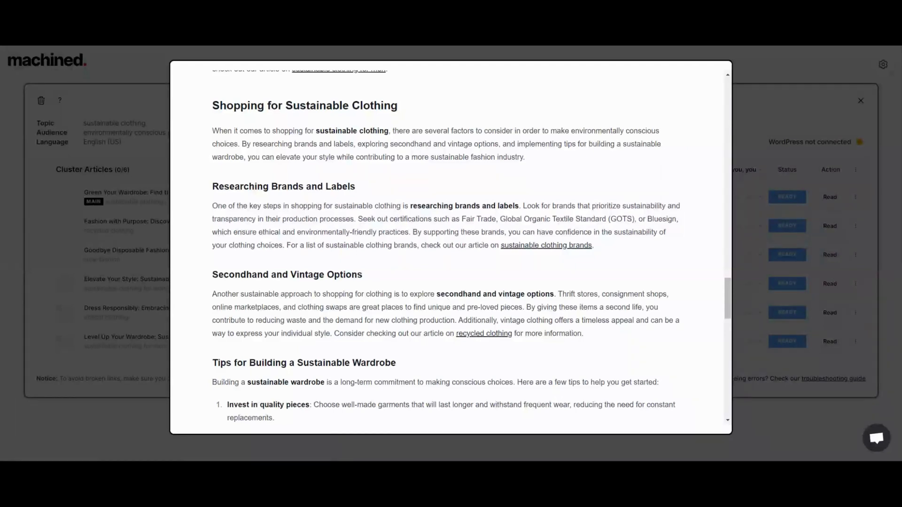
pyautogui.moveTo(436, 294); pyautogui.dragTo(522, 307)
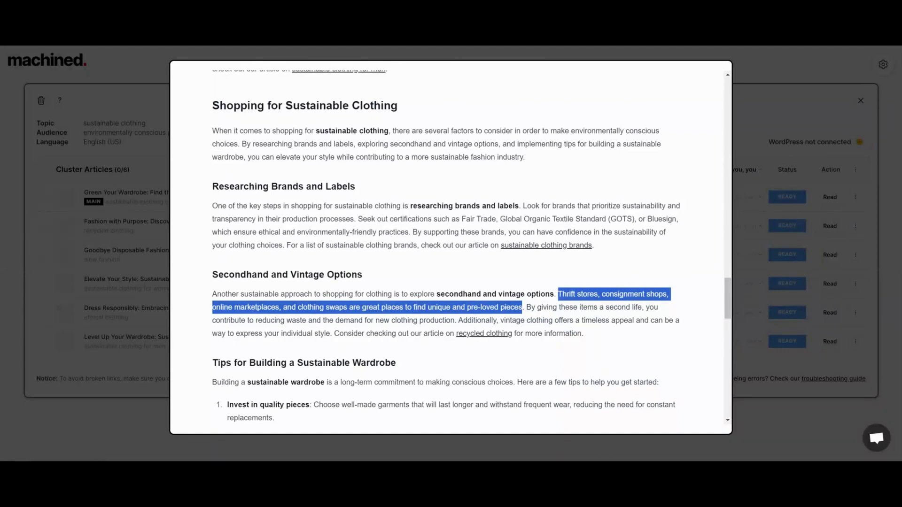
pyautogui.moveTo(427, 308); pyautogui.dragTo(522, 308)
pyautogui.scroll(-2, 496, 309)
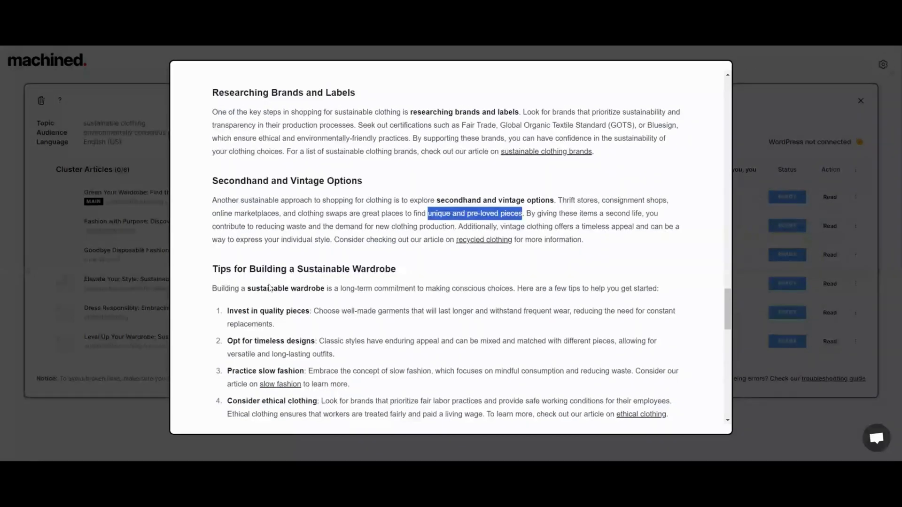
pyautogui.scroll(-1, 270, 287)
pyautogui.scroll(-1, 269, 288)
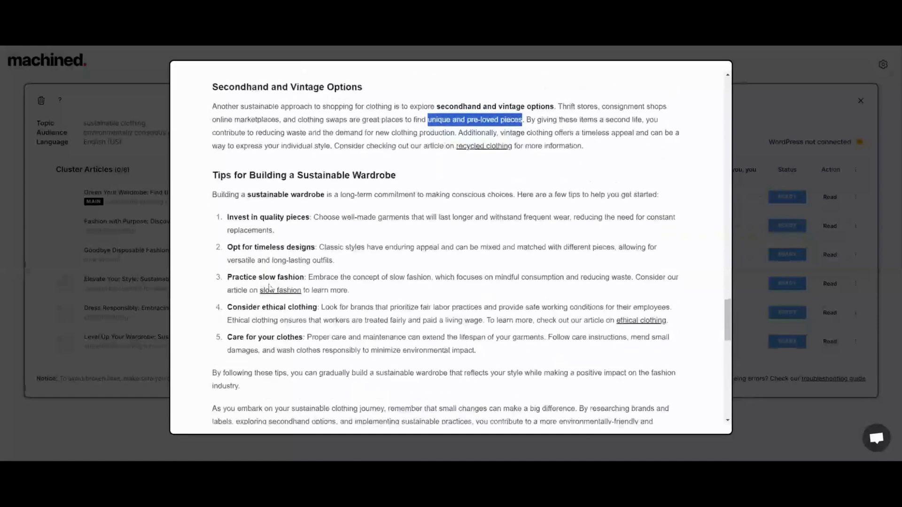
pyautogui.scroll(-1, 269, 288)
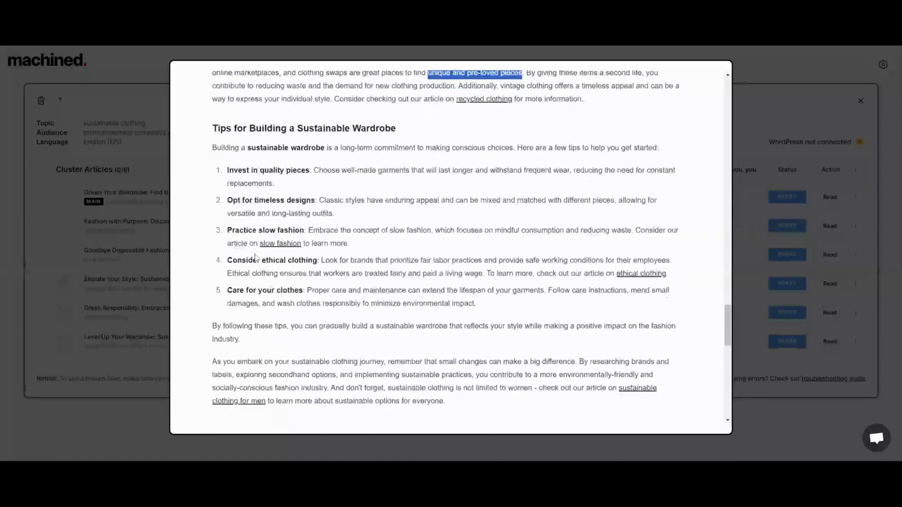
pyautogui.tripleClick(217, 129)
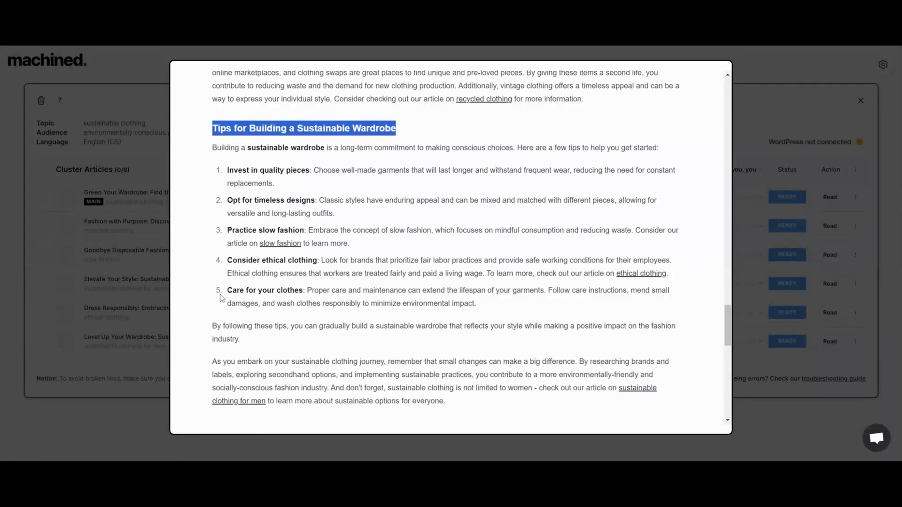
pyautogui.scroll(-1, 221, 298)
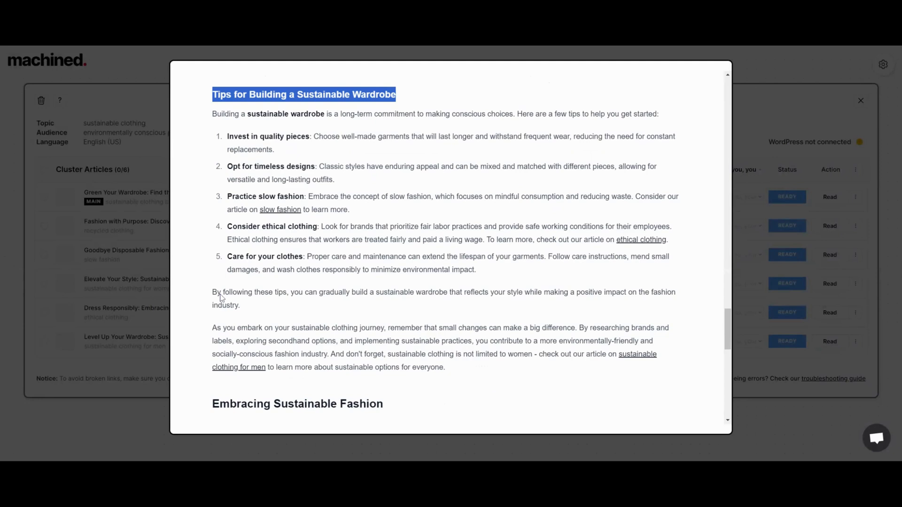
pyautogui.scroll(-2, 220, 298)
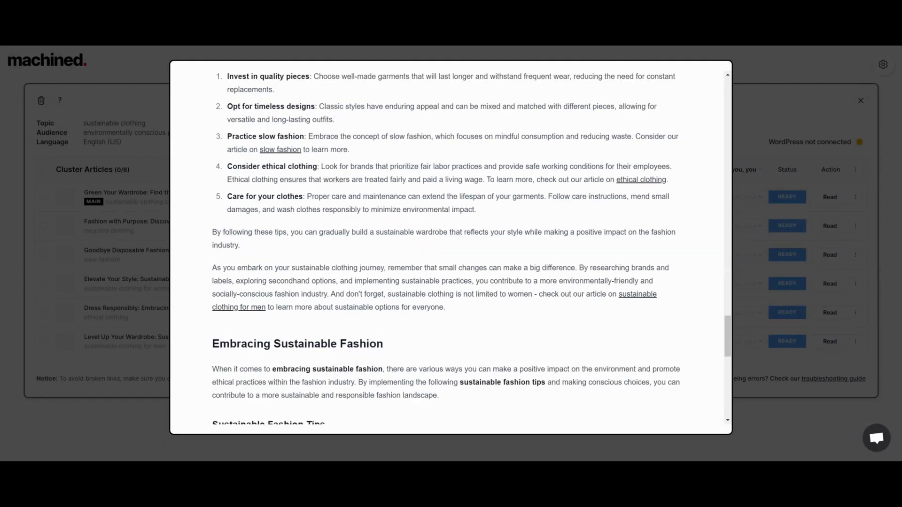
pyautogui.scroll(-3, 220, 298)
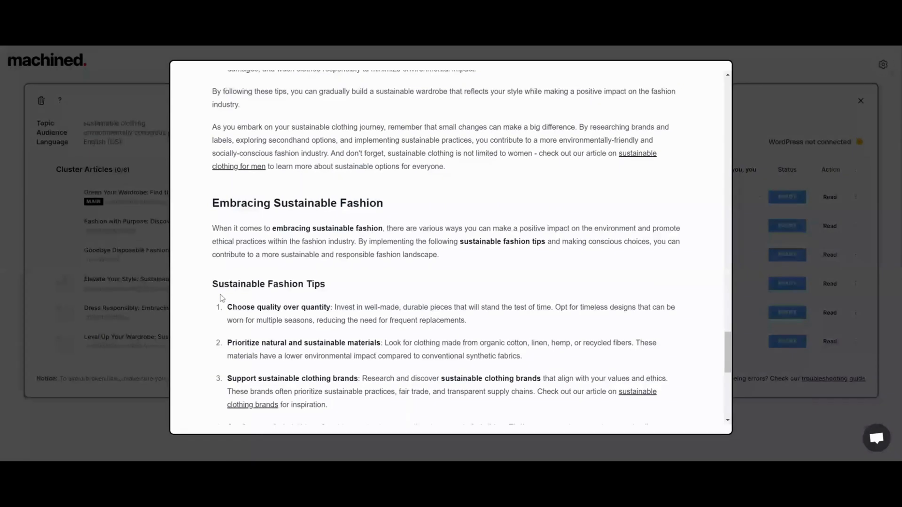
pyautogui.scroll(-1, 221, 298)
pyautogui.scroll(-2, 220, 298)
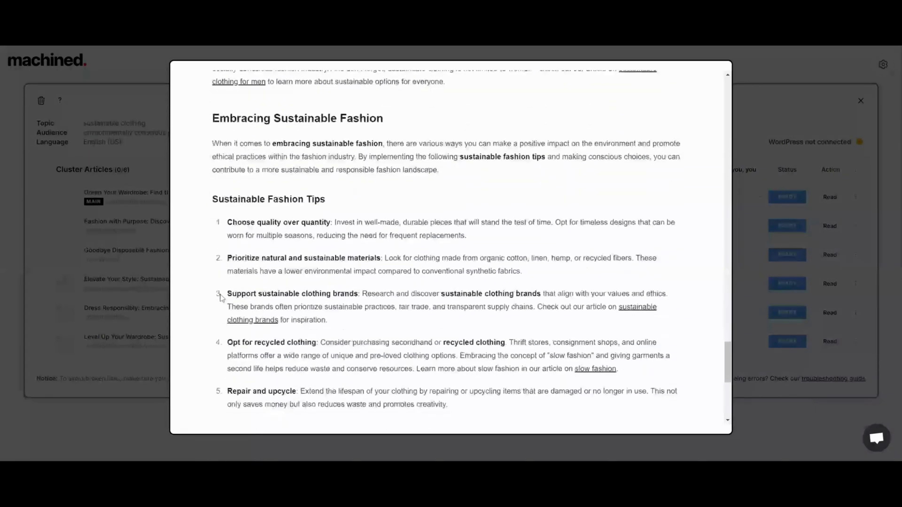
pyautogui.scroll(-2, 221, 298)
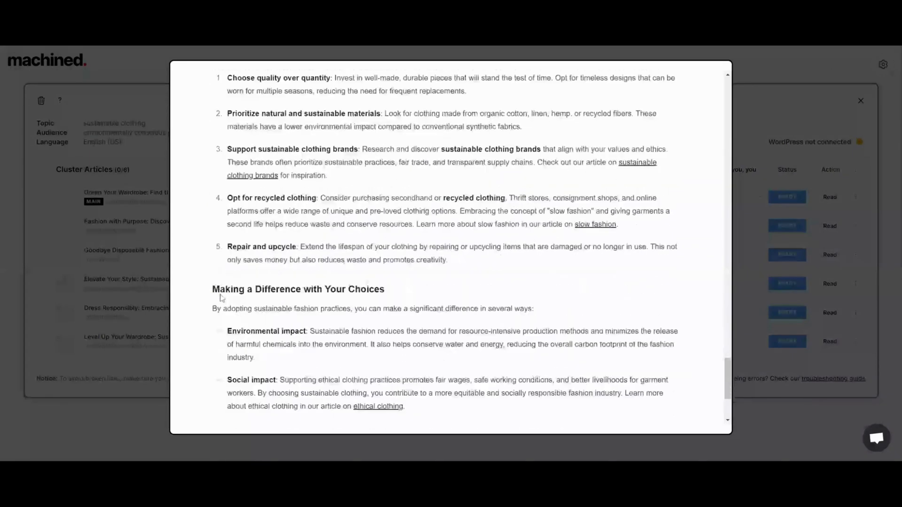
pyautogui.scroll(-2, 220, 297)
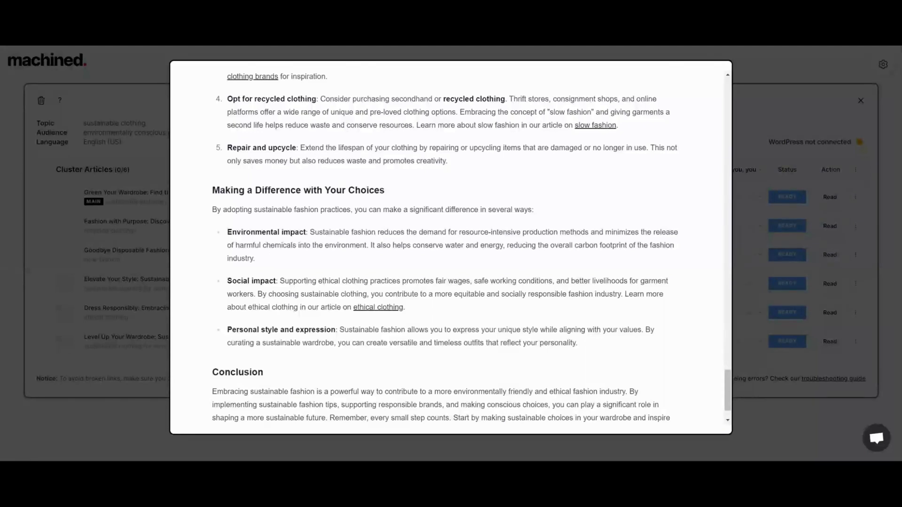
pyautogui.scroll(-1, 447, 249)
pyautogui.scroll(3, 446, 249)
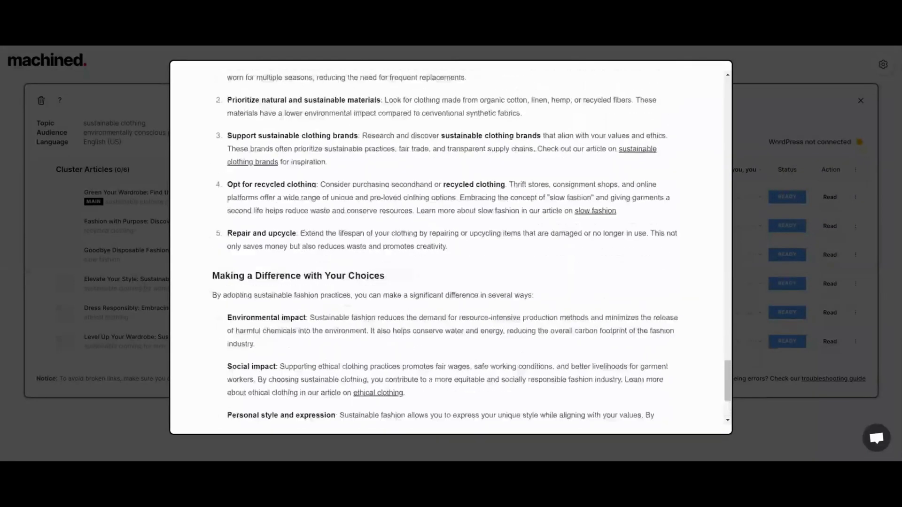
pyautogui.scroll(15, 448, 249)
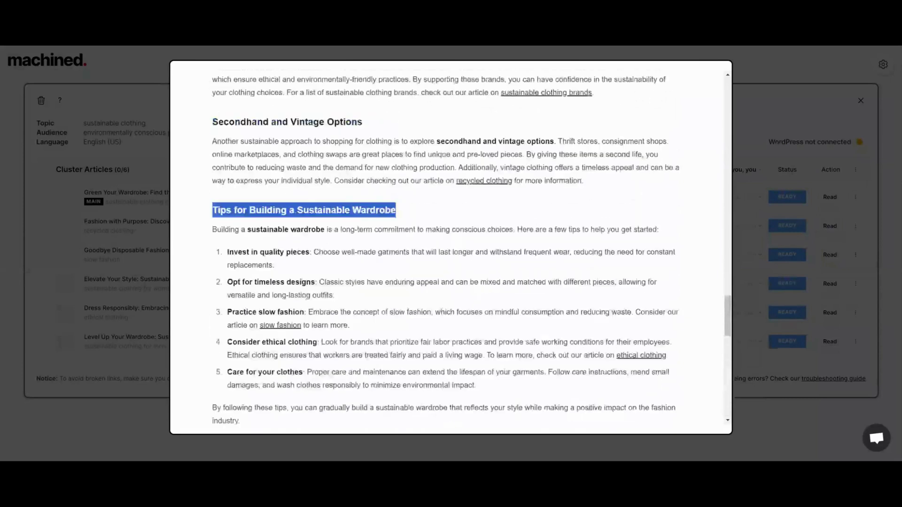
pyautogui.scroll(8, 341, 337)
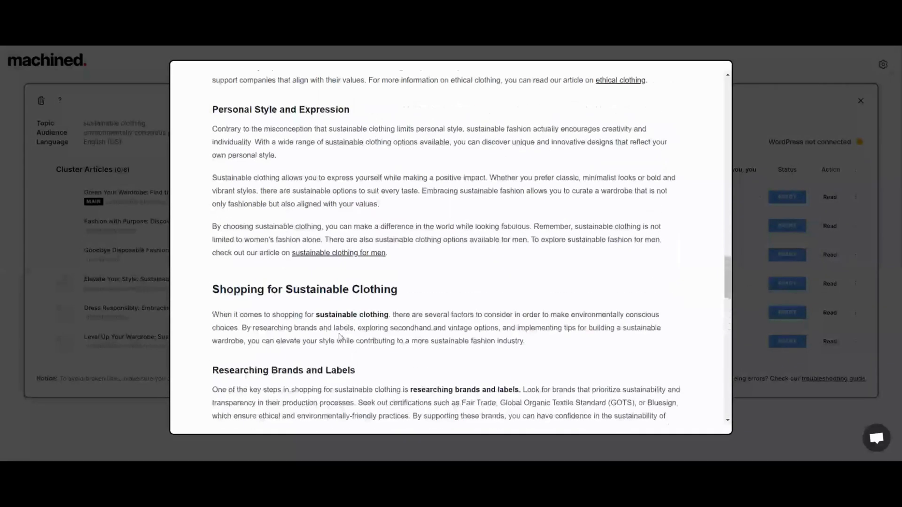
pyautogui.scroll(6, 340, 337)
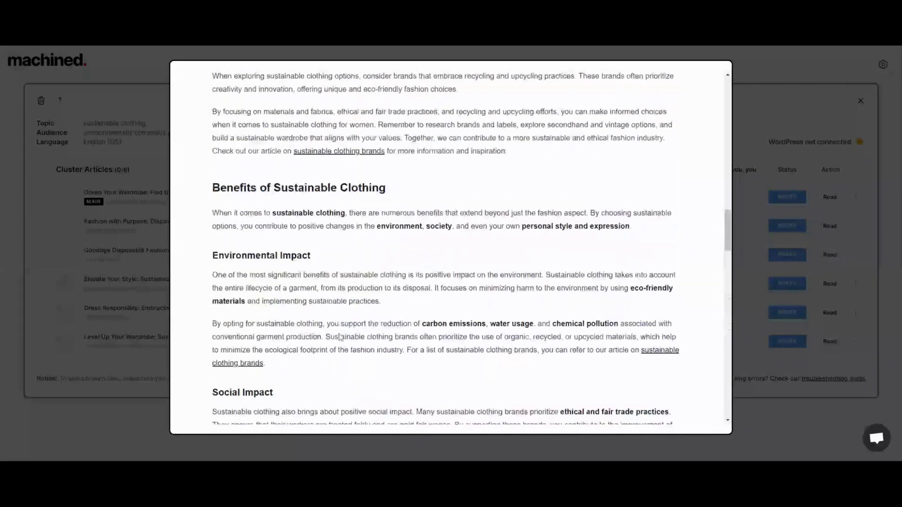
pyautogui.scroll(-1, 340, 337)
pyautogui.scroll(-20, 341, 337)
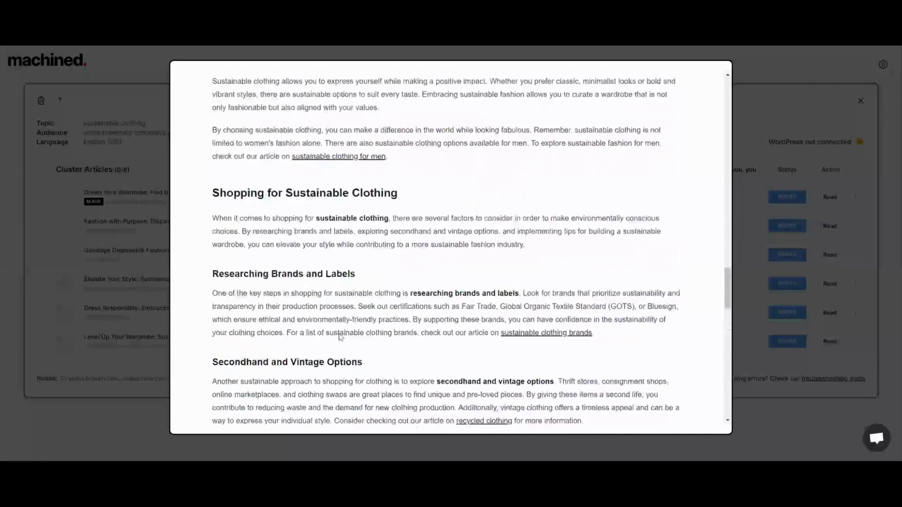
pyautogui.scroll(-4, 340, 336)
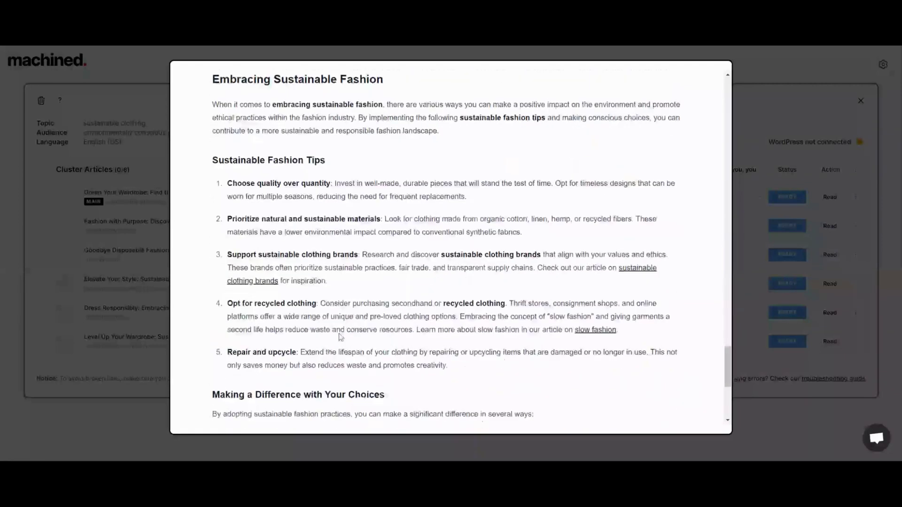
pyautogui.scroll(-2, 341, 337)
pyautogui.scroll(-7, 318, 378)
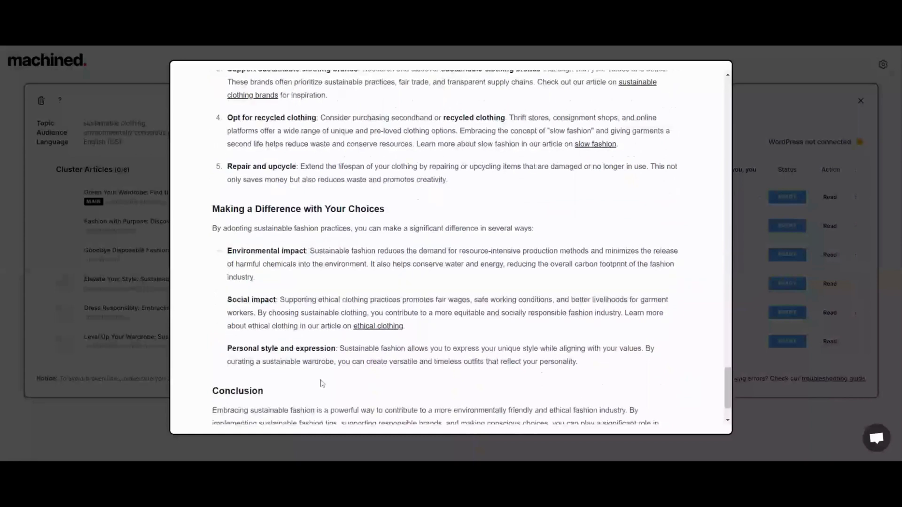
pyautogui.scroll(10, 317, 379)
pyautogui.scroll(15, 319, 366)
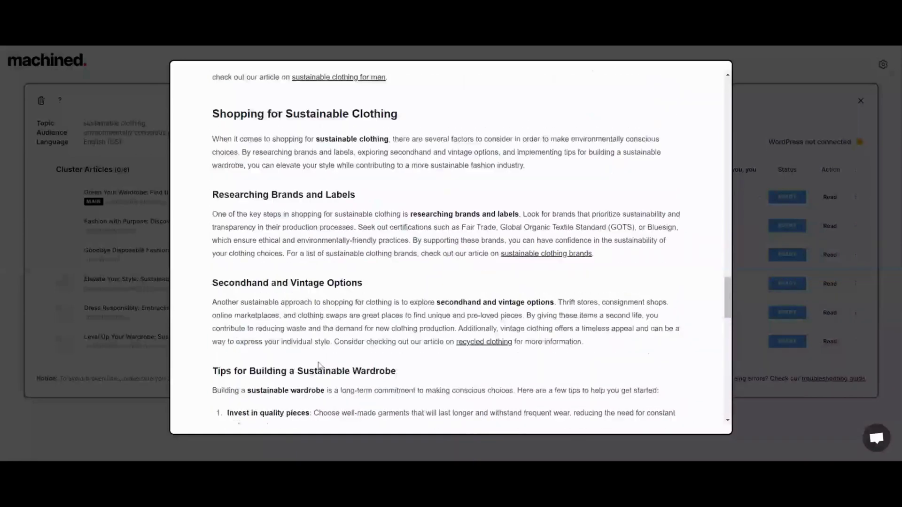
pyautogui.scroll(20, 319, 365)
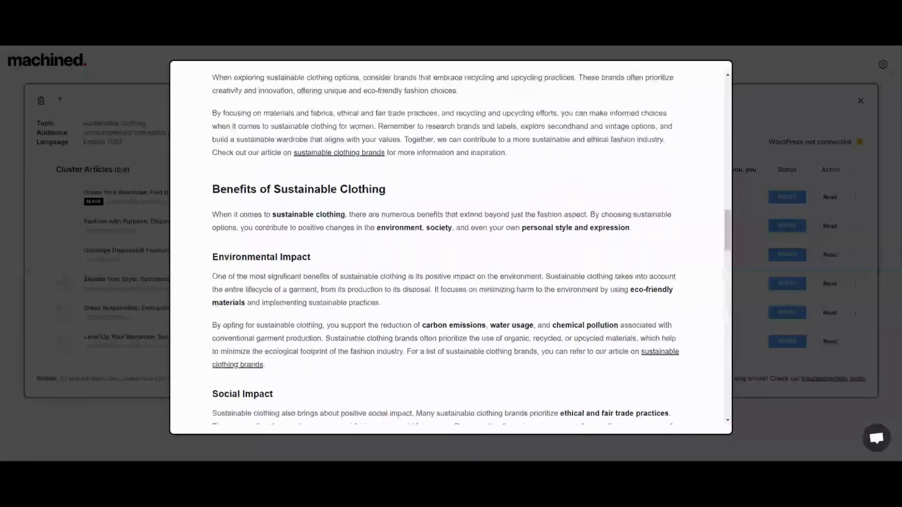
pyautogui.scroll(10, 320, 366)
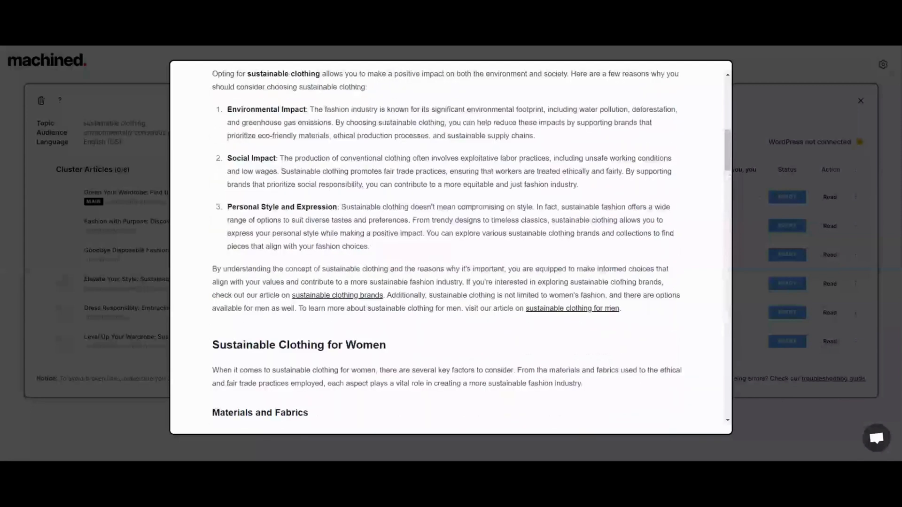
pyautogui.scroll(3, 451, 247)
pyautogui.scroll(1, 333, 362)
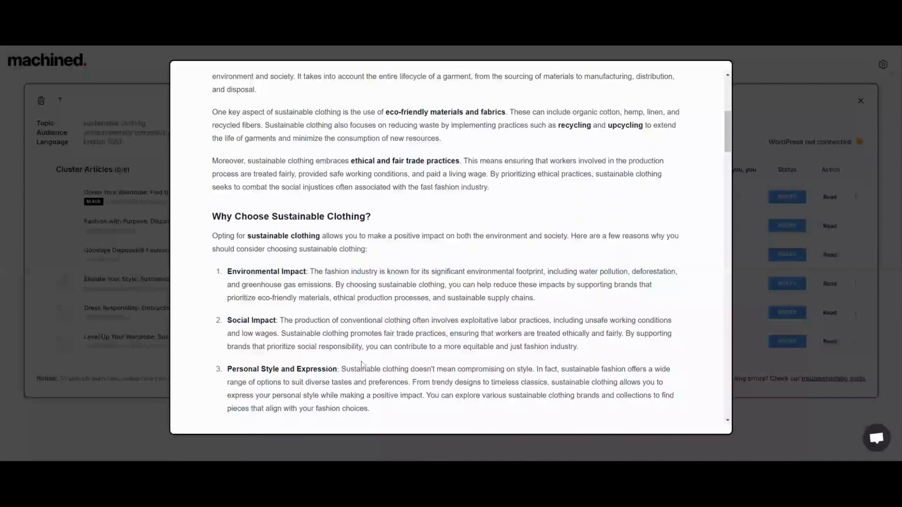
pyautogui.scroll(6, 360, 366)
pyautogui.scroll(1, 451, 249)
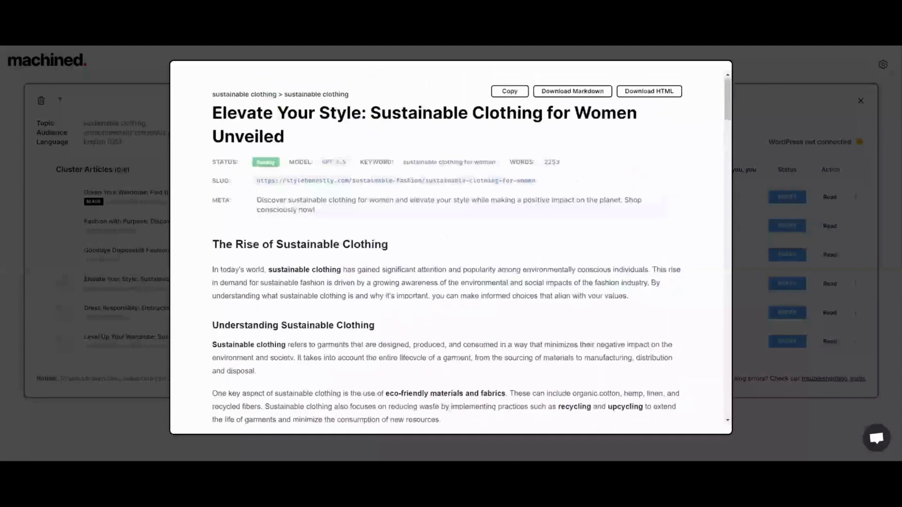
# Close the women's article viewer to return to the six-article cluster table.
pyautogui.click(790, 98)
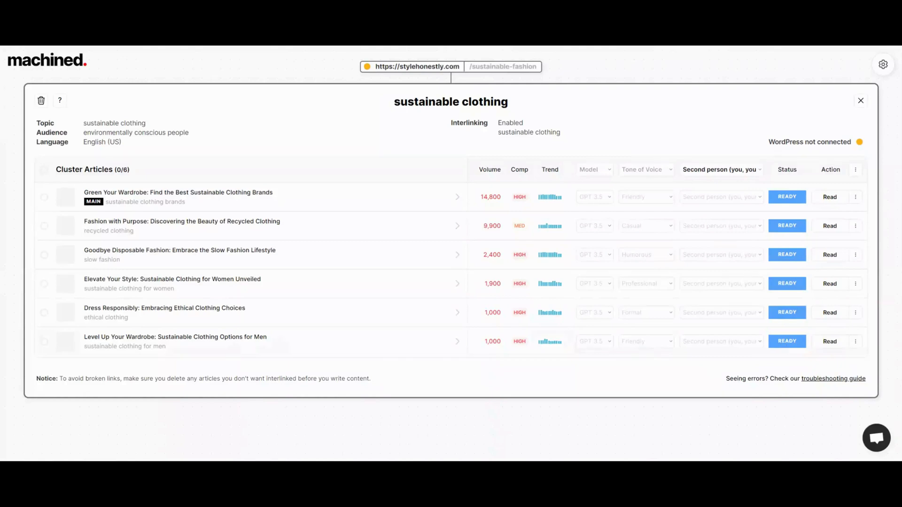
# Open 'Level Up Your Wardrobe: Sustainable Clothing Options for Men' and read through to its conclusion.
pyautogui.click(831, 342)
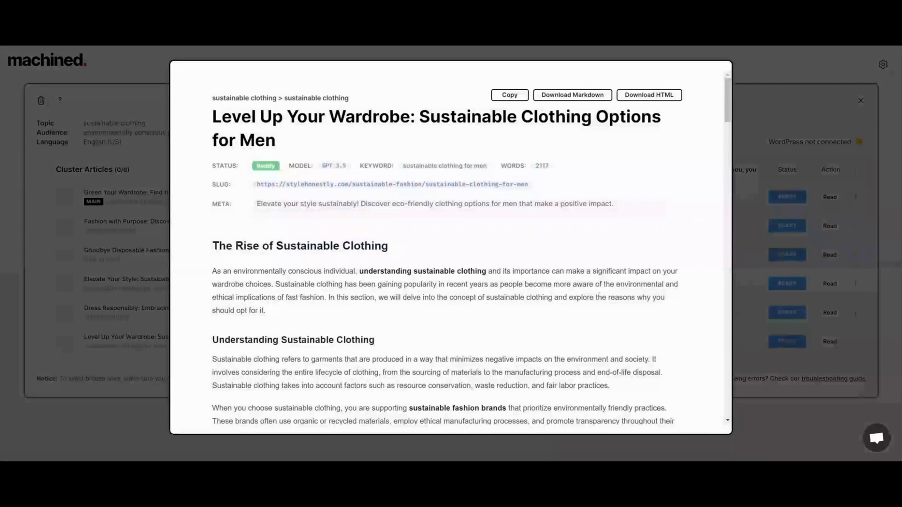
pyautogui.scroll(-5, 598, 295)
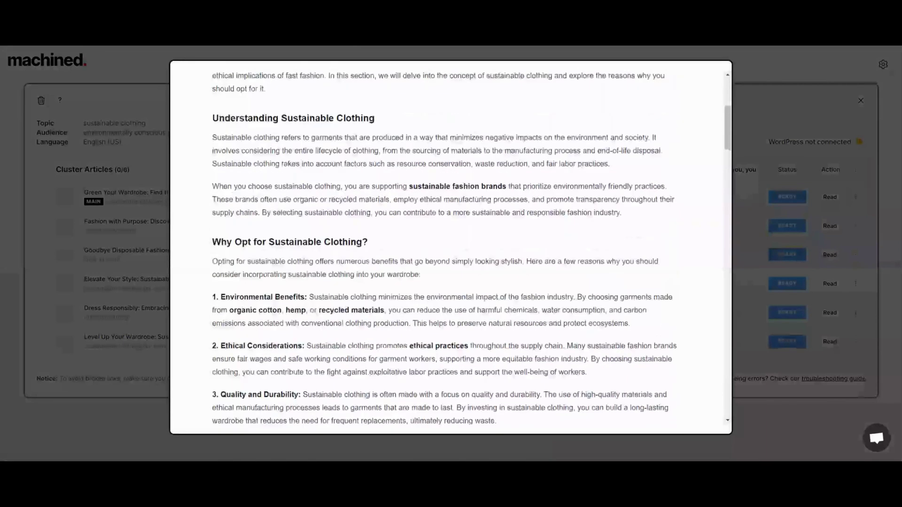
pyautogui.scroll(-7, 582, 286)
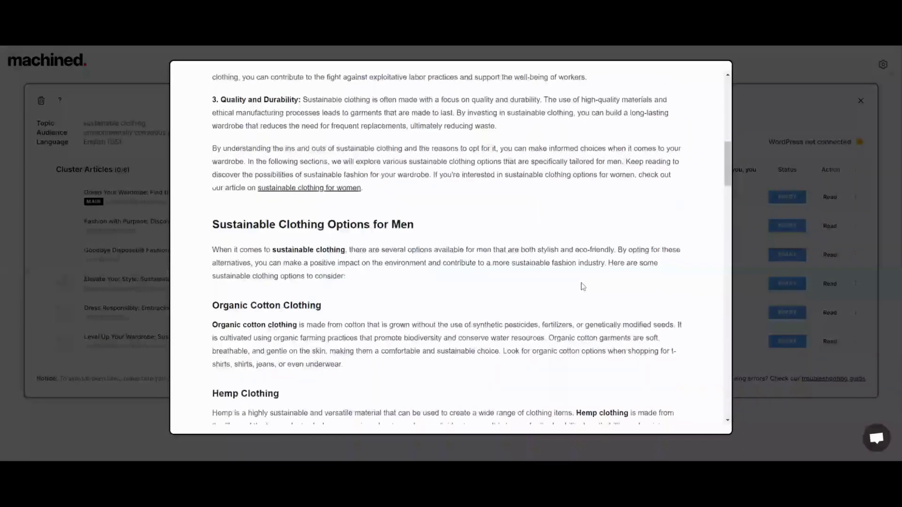
pyautogui.scroll(-2, 583, 287)
pyautogui.scroll(-6, 583, 287)
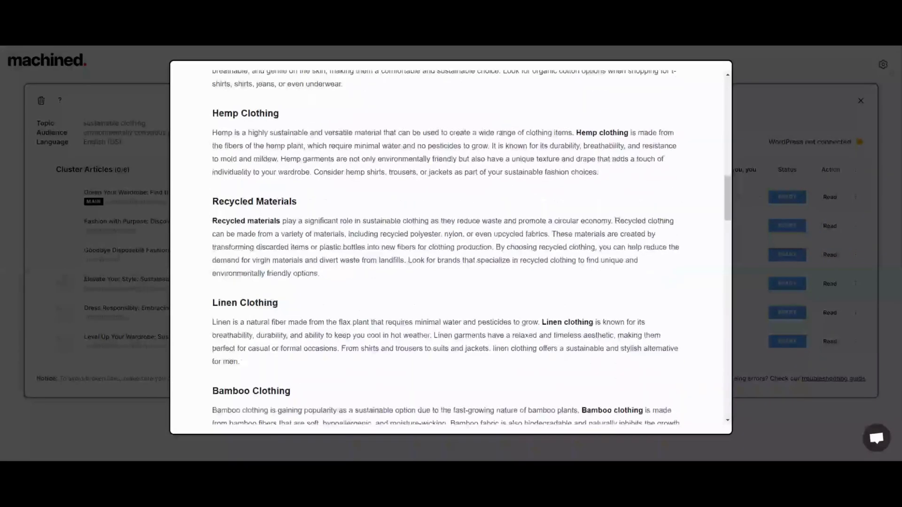
pyautogui.scroll(-4, 582, 286)
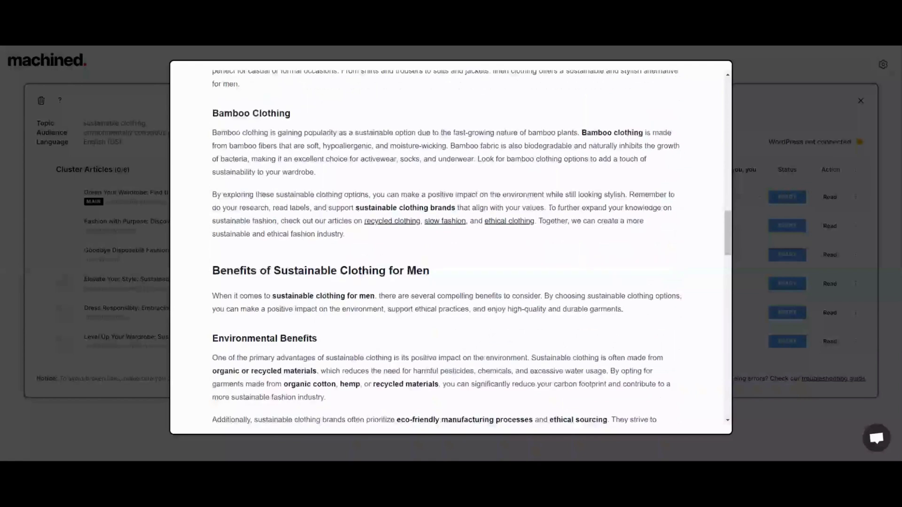
pyautogui.scroll(-3, 582, 286)
pyautogui.scroll(-10, 582, 287)
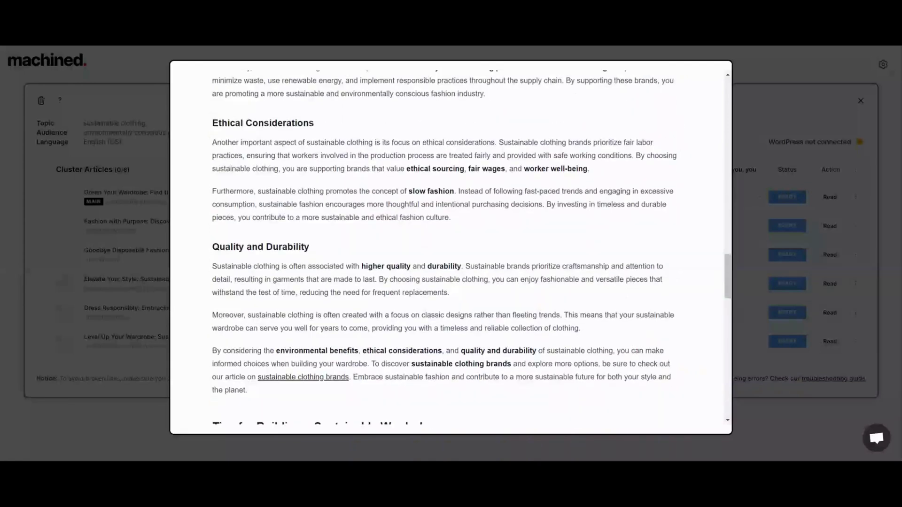
pyautogui.scroll(-4, 582, 287)
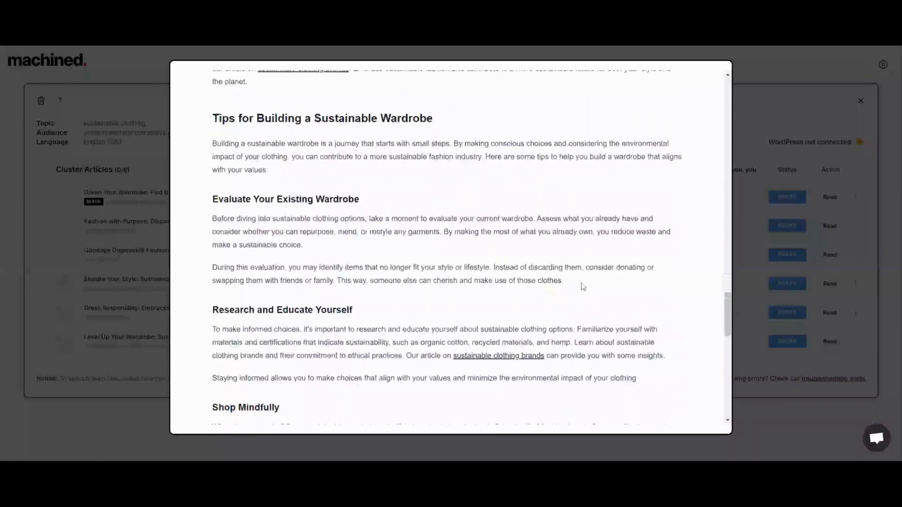
pyautogui.scroll(-9, 583, 286)
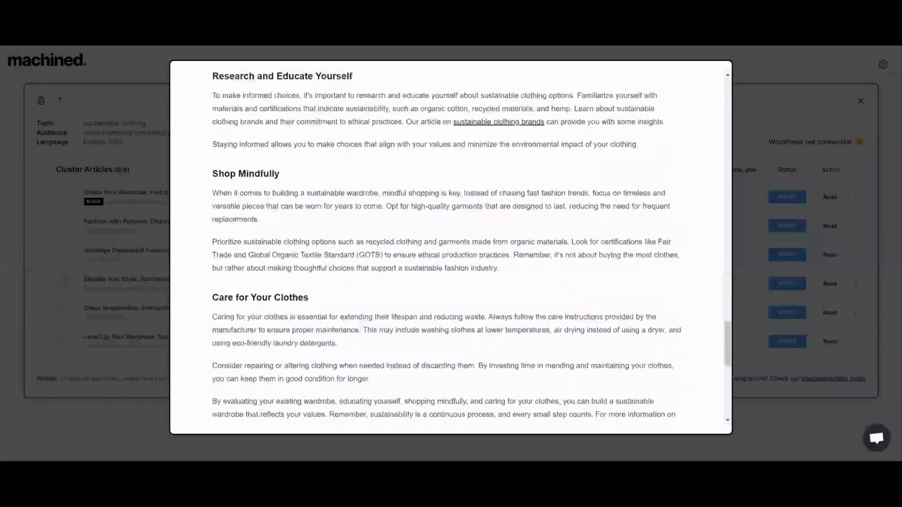
pyautogui.scroll(-3, 582, 286)
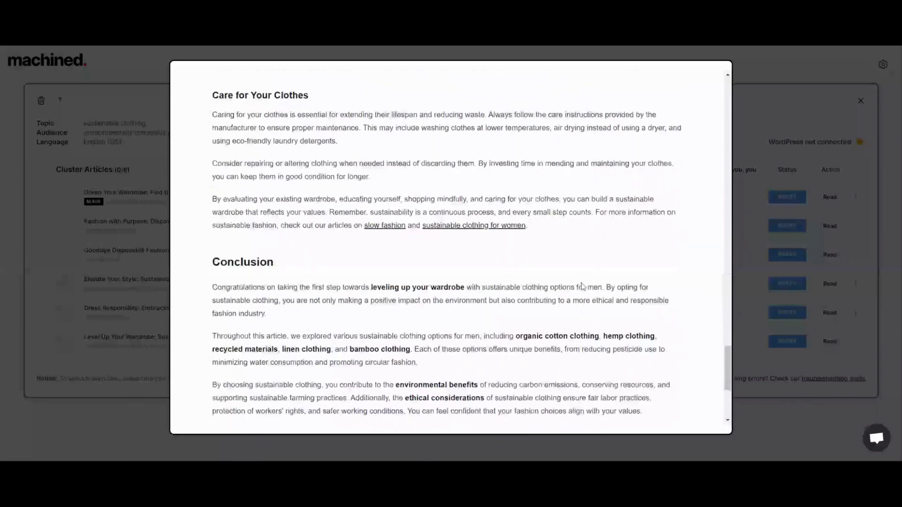
pyautogui.scroll(-5, 583, 287)
pyautogui.scroll(-1, 583, 286)
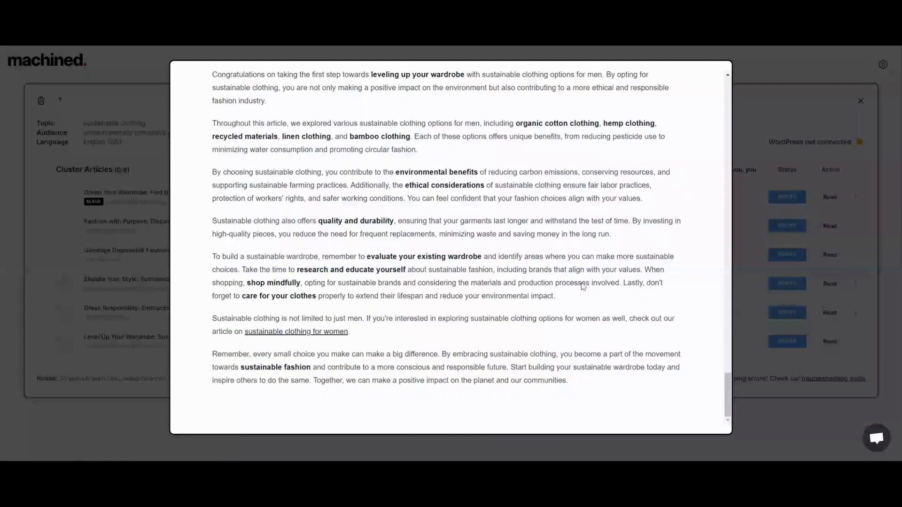
pyautogui.scroll(14, 583, 286)
pyautogui.scroll(11, 582, 285)
pyautogui.scroll(9, 582, 286)
pyautogui.scroll(14, 581, 283)
pyautogui.scroll(9, 582, 283)
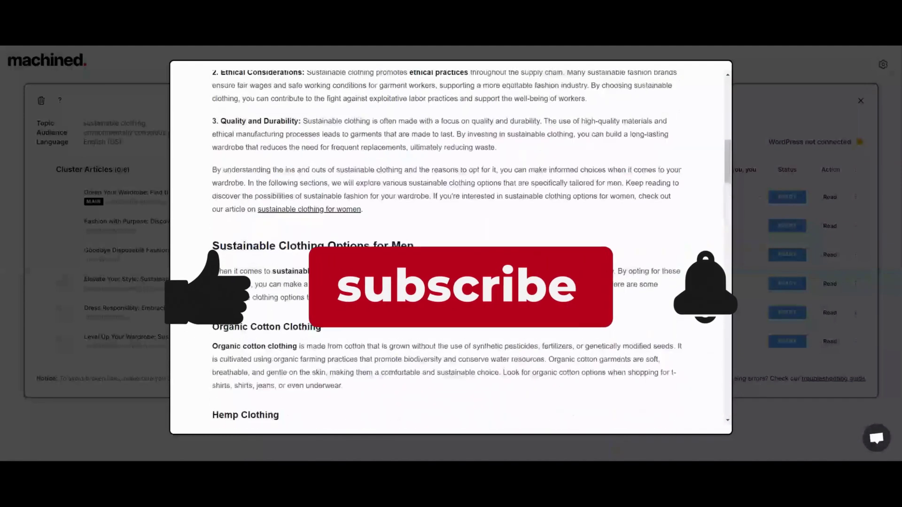
pyautogui.scroll(2, 581, 283)
pyautogui.scroll(-14, 582, 283)
pyautogui.scroll(18, 582, 282)
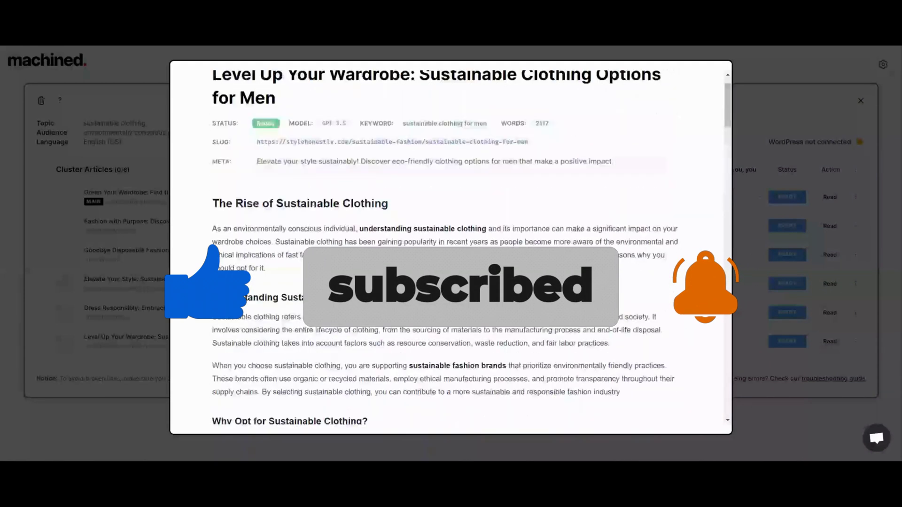
pyautogui.scroll(1, 581, 282)
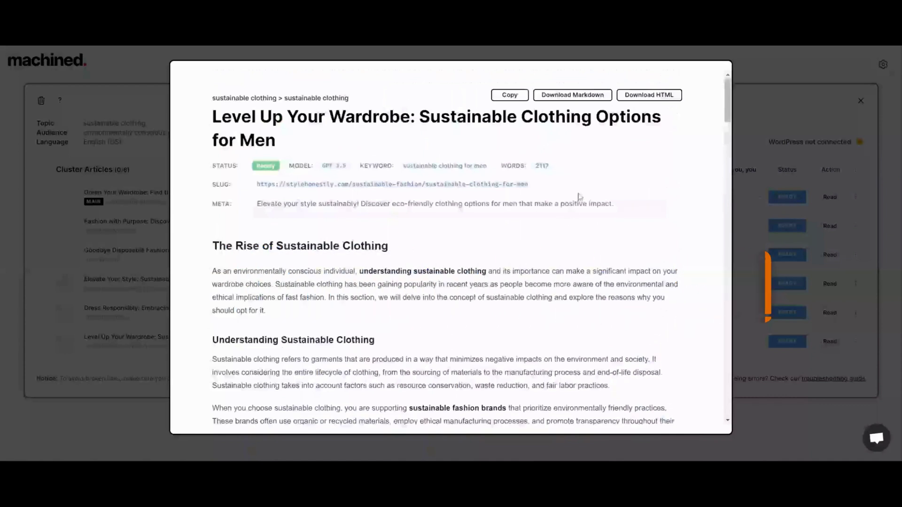